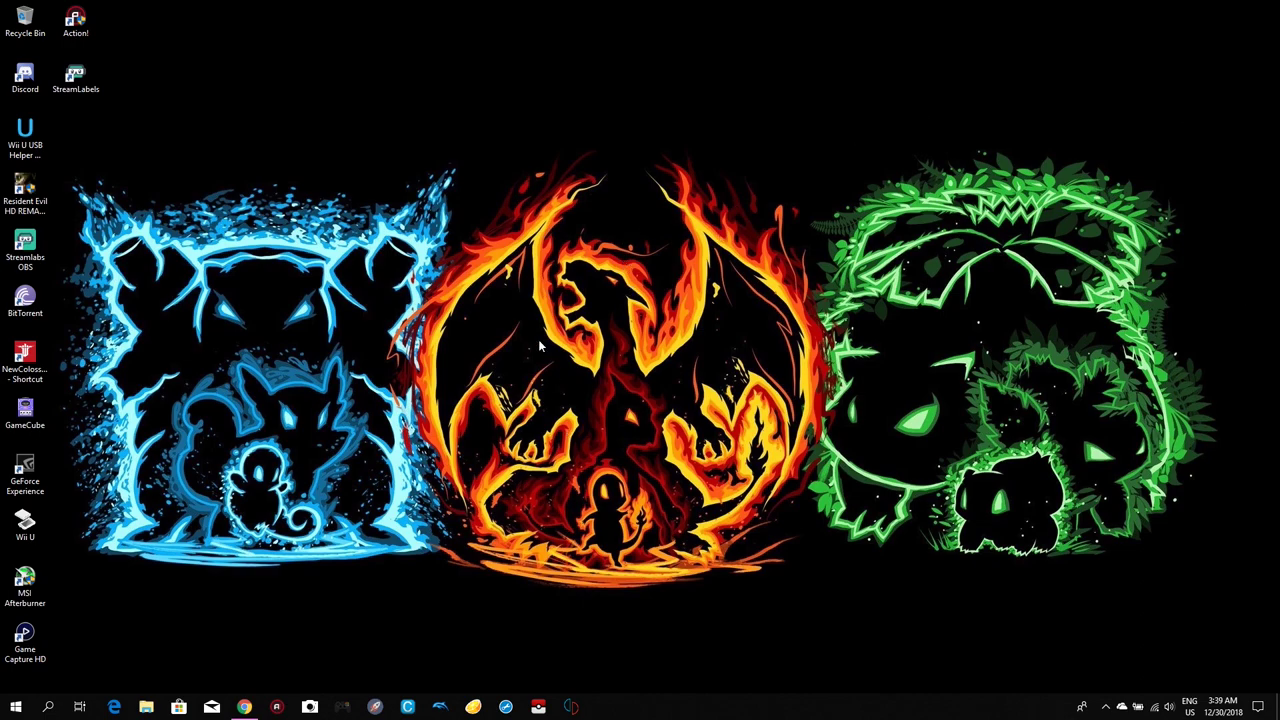
# - Load dolphin-emu.org's Download page listing 5.0-9277 for Windows x64, then minimize Chrome
pyautogui.click(244, 707)
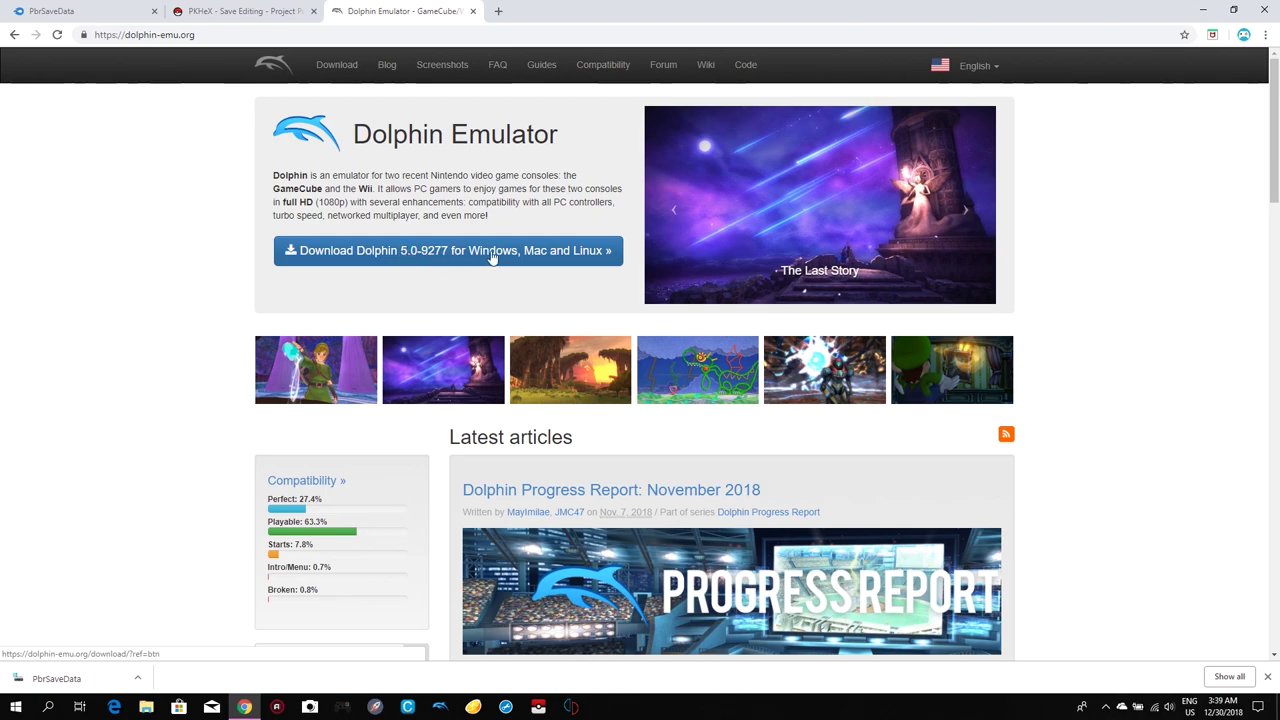
pyautogui.click(336, 66)
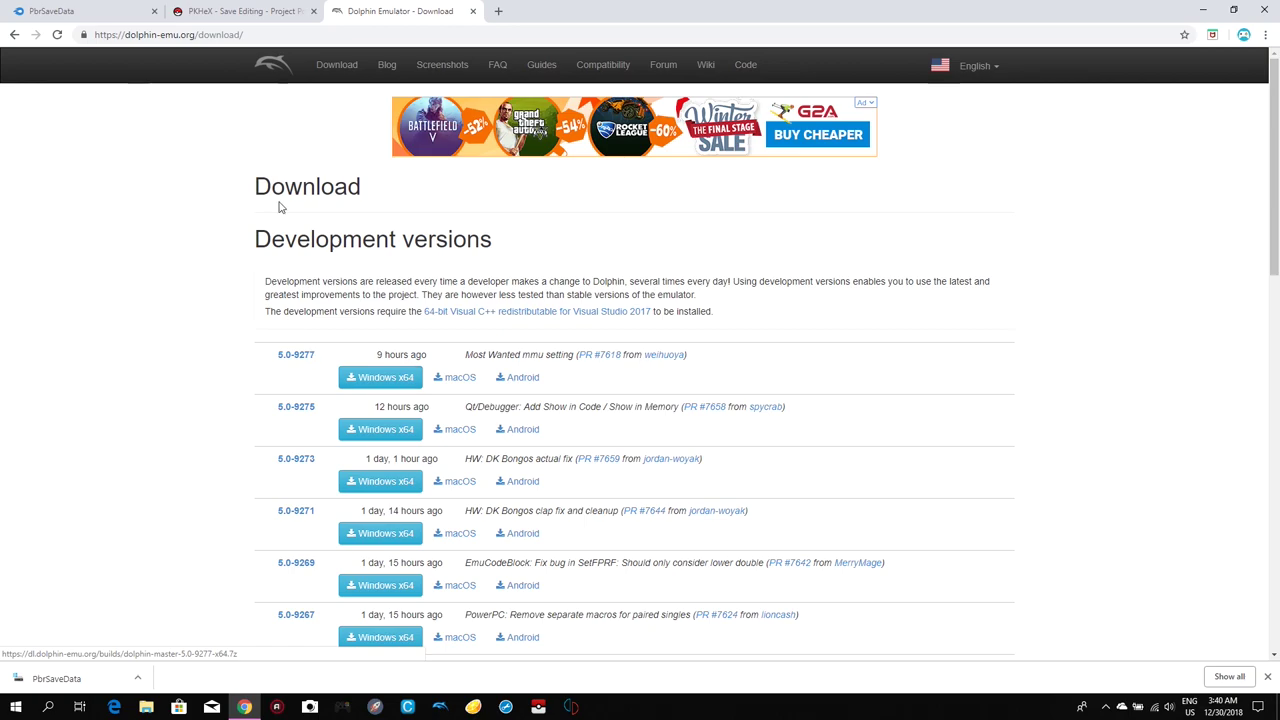
pyautogui.click(1205, 12)
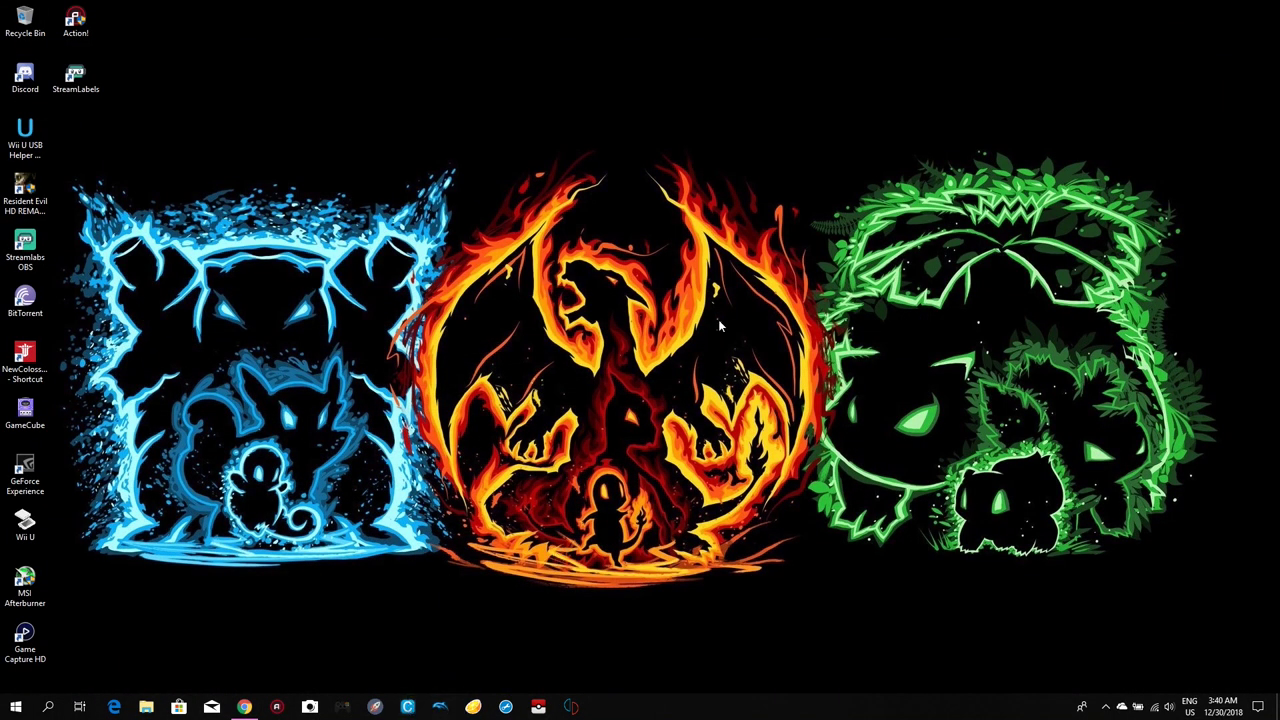
# - Shift the Dolphin 5.0-9186 window slightly right and open its Configuration on the General tab
pyautogui.moveTo(604, 158); pyautogui.dragTo(643, 177)
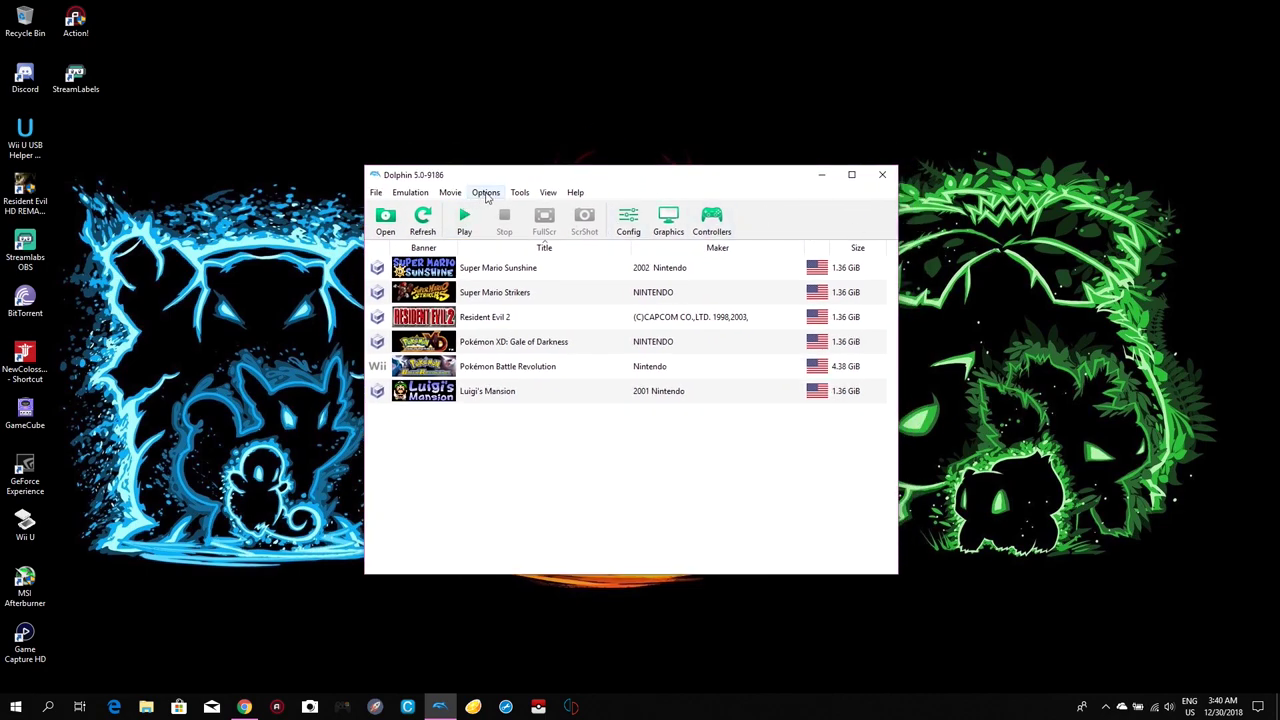
pyautogui.click(487, 196)
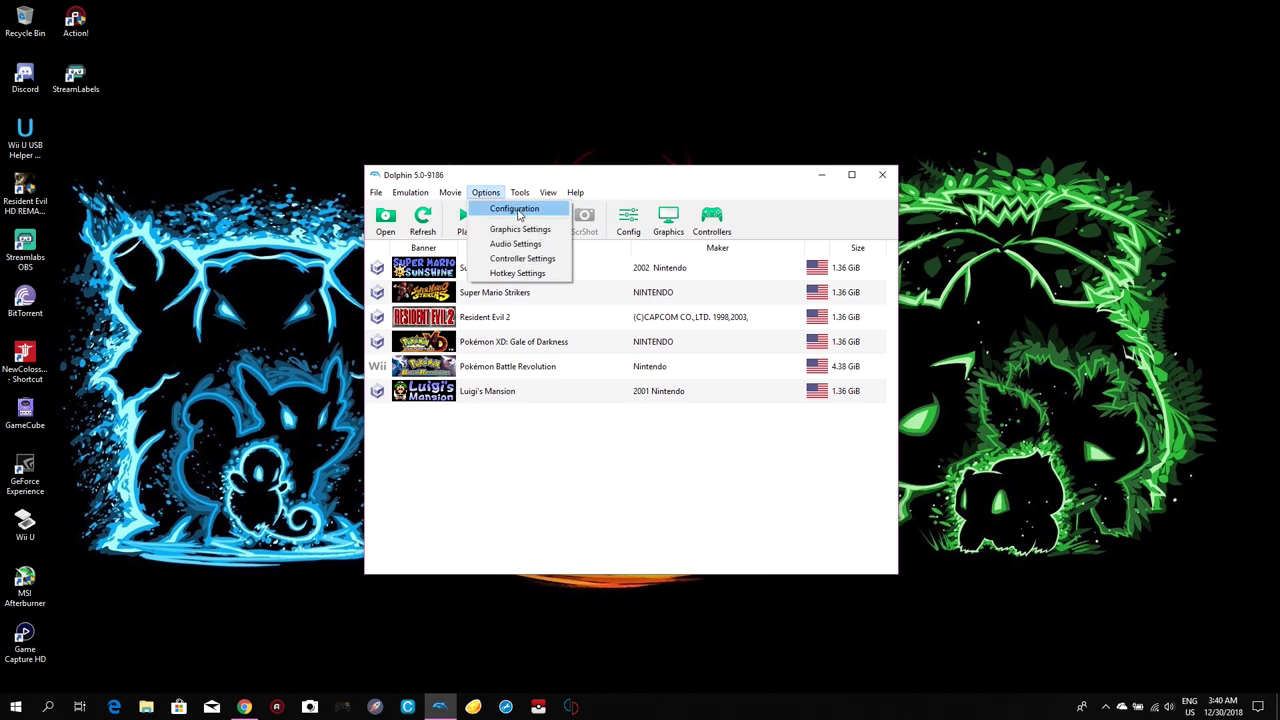
pyautogui.click(514, 214)
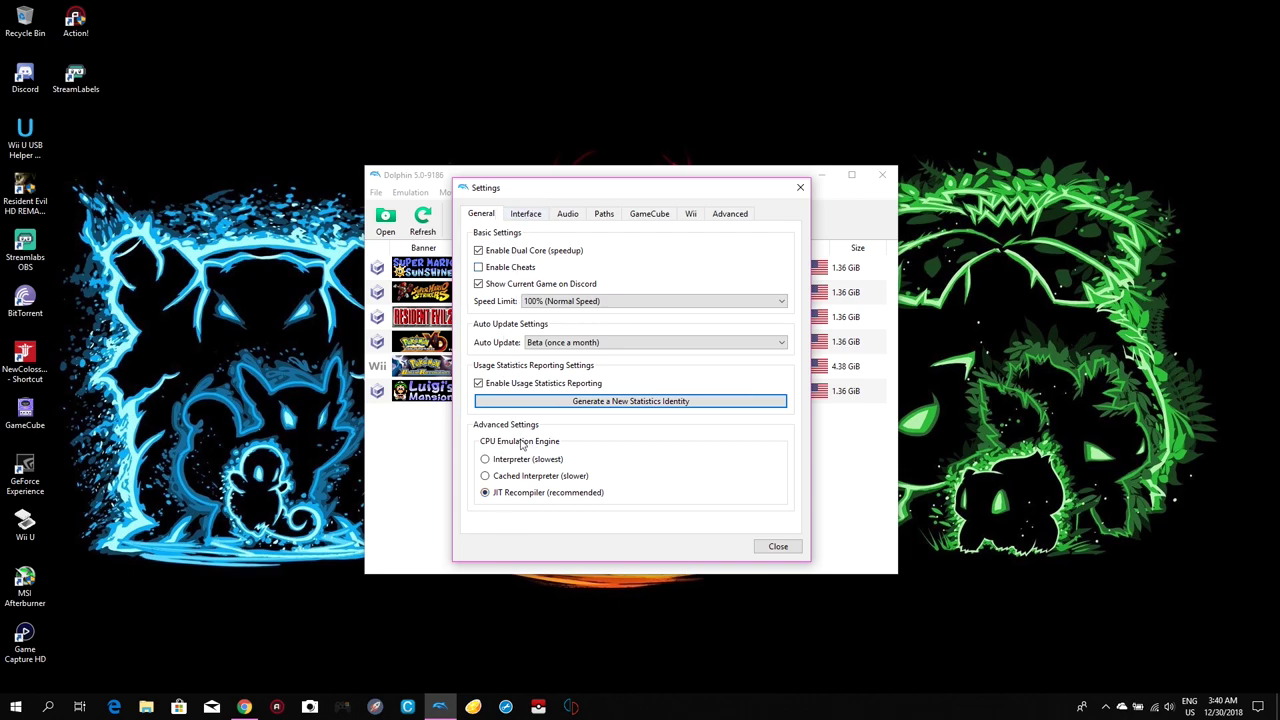
# - Review the Interface, Audio, Paths, GameCube, Wii and Advanced settings, then close the dialog
pyautogui.click(533, 216)
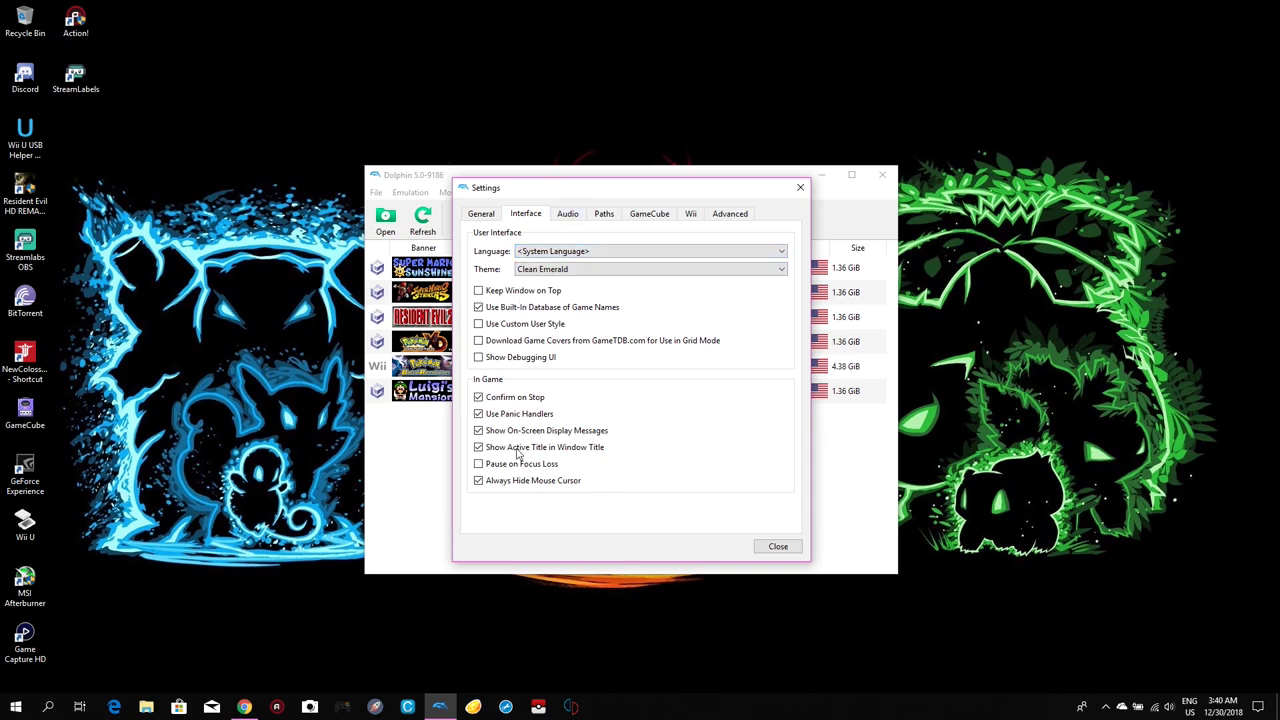
pyautogui.click(568, 216)
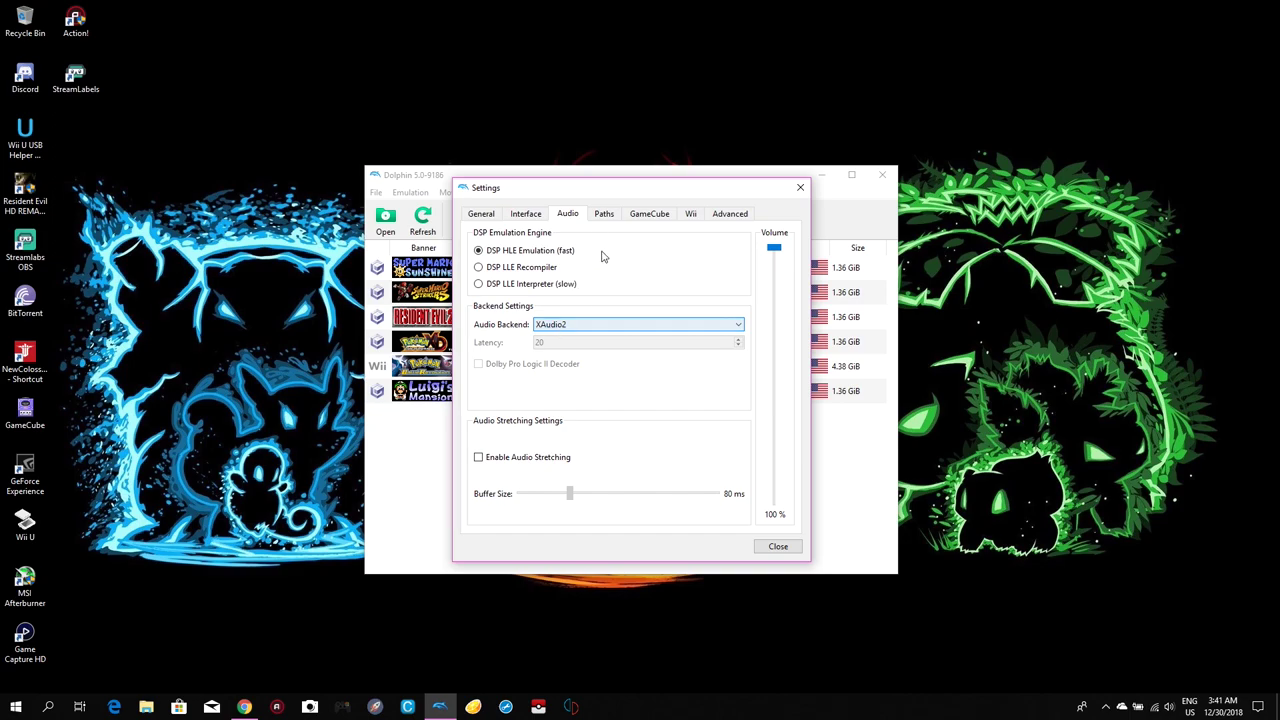
pyautogui.click(604, 213)
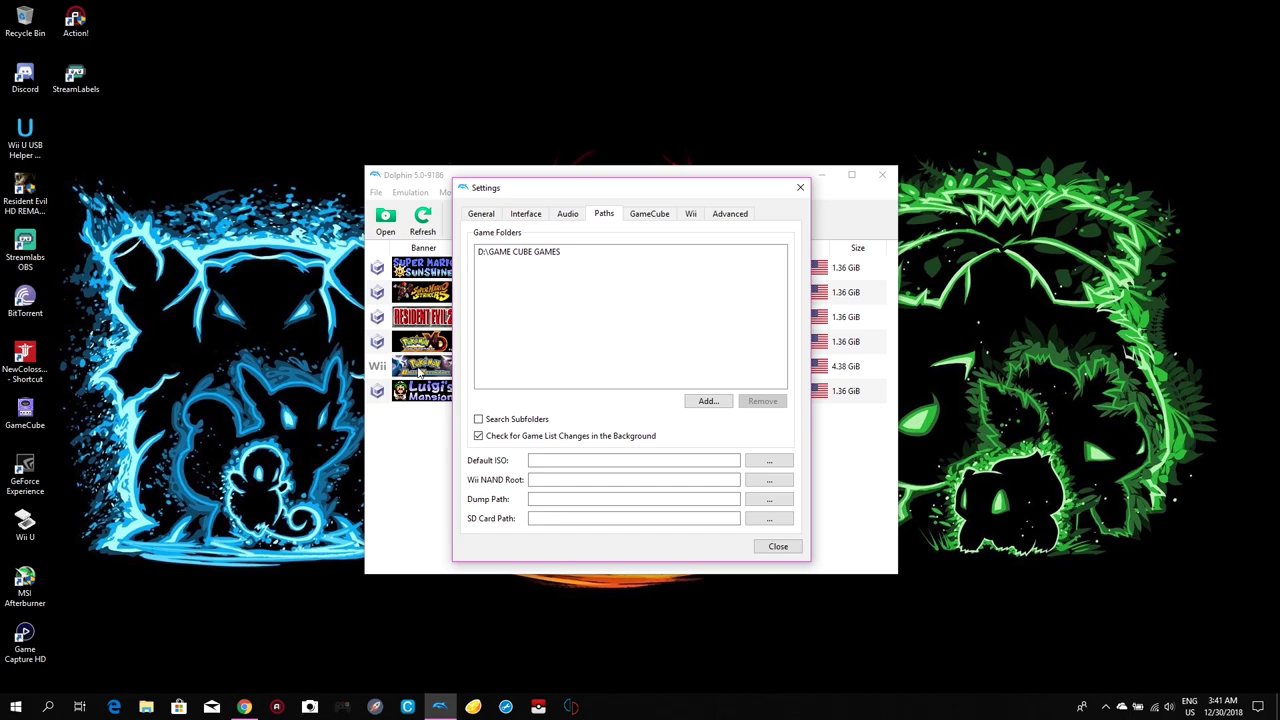
pyautogui.click(651, 213)
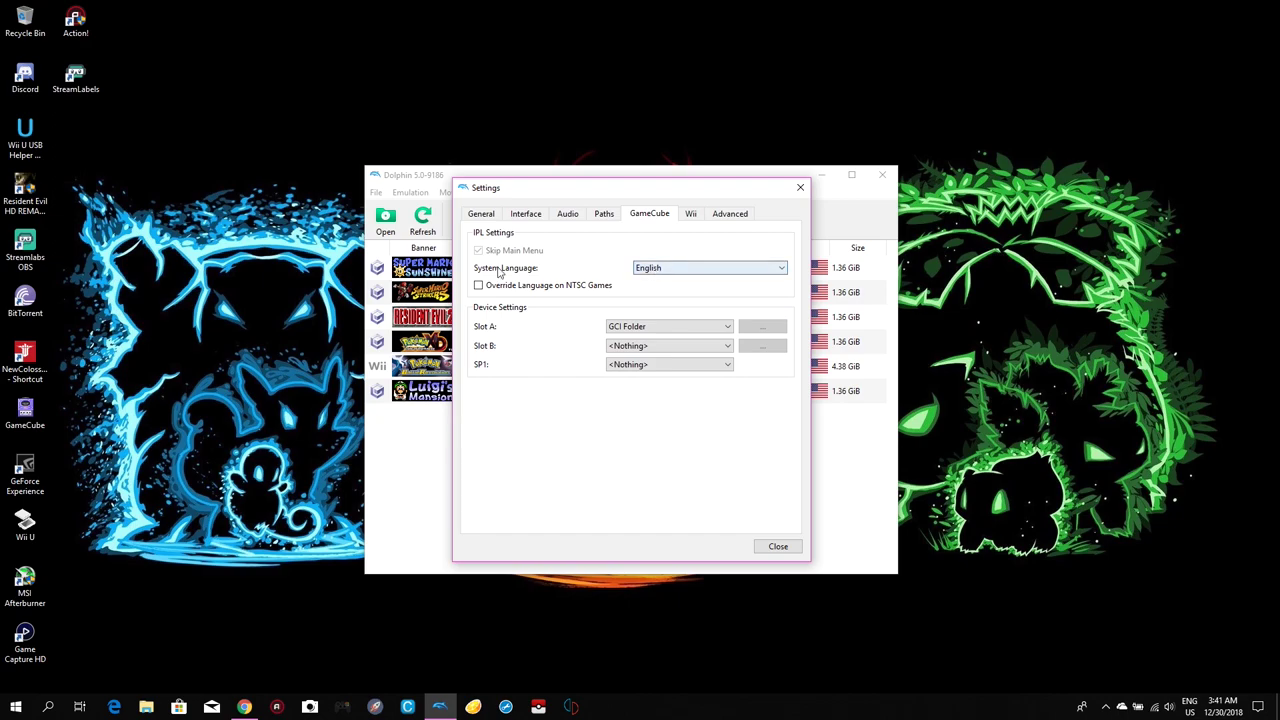
pyautogui.click(690, 214)
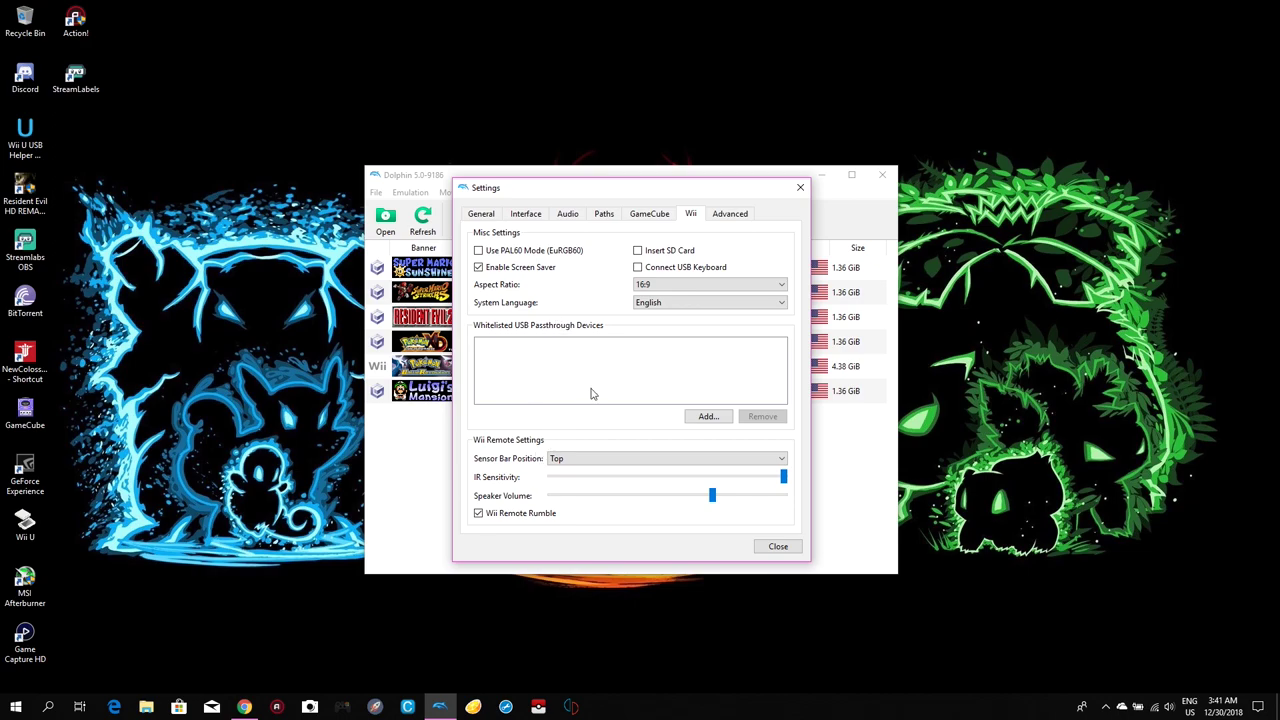
pyautogui.click(730, 213)
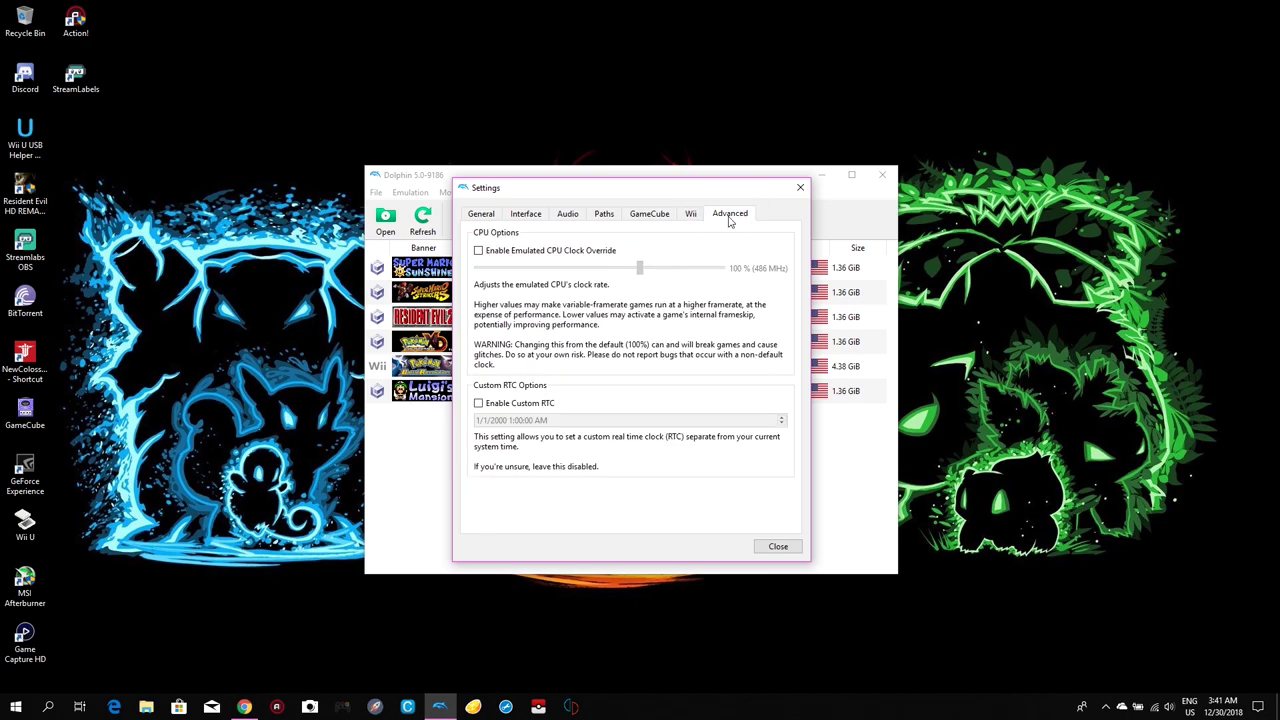
pyautogui.click(783, 546)
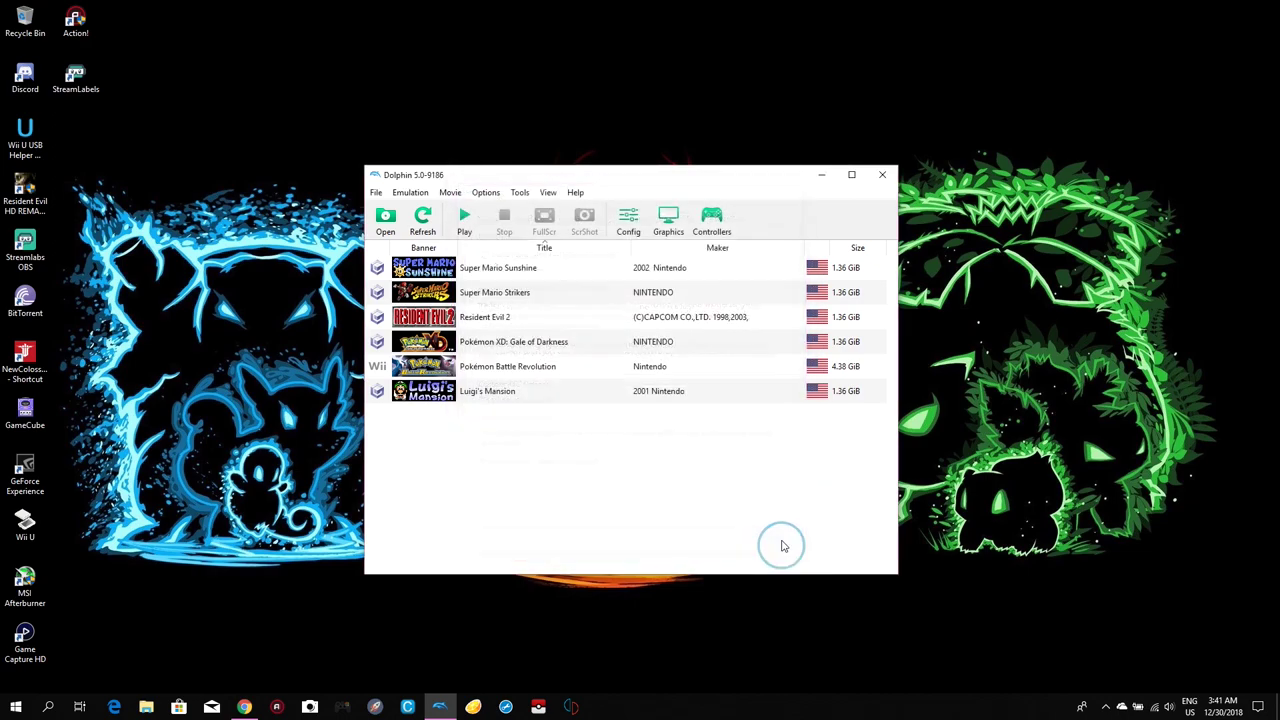
# - Open the OpenGL graphics configuration and keep Aspect Ratio on Auto
pyautogui.click(485, 192)
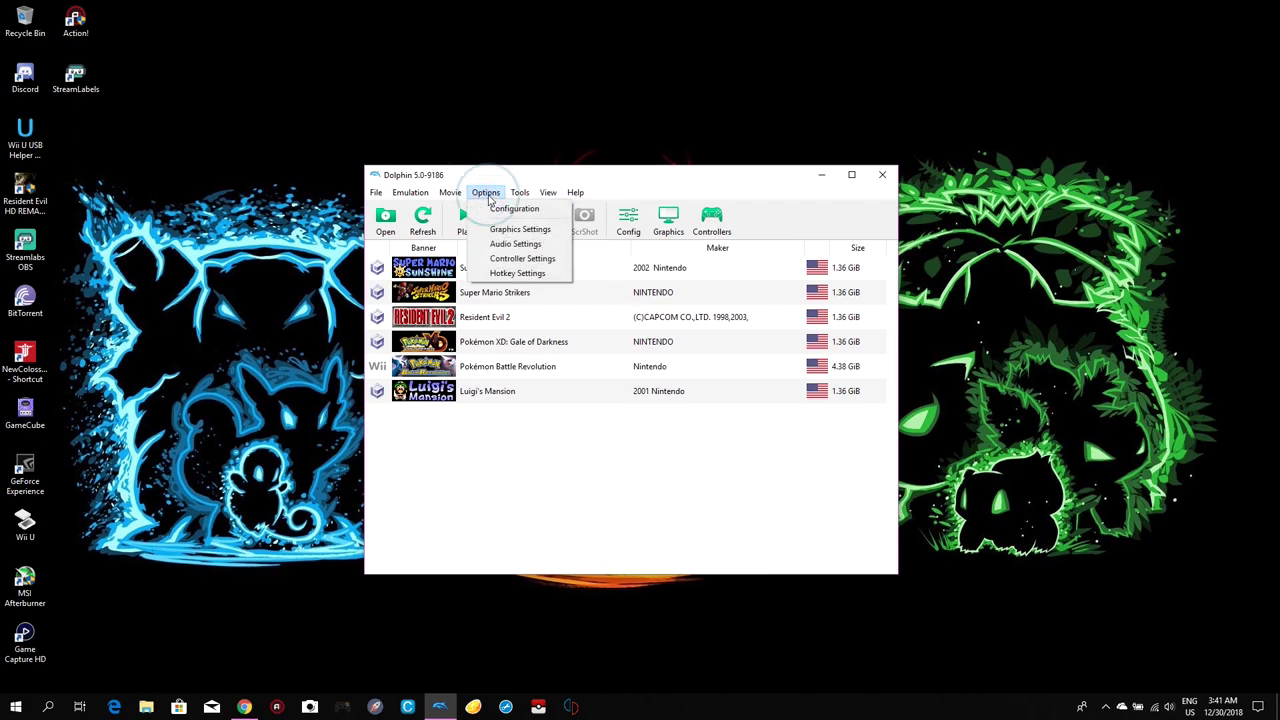
pyautogui.click(520, 230)
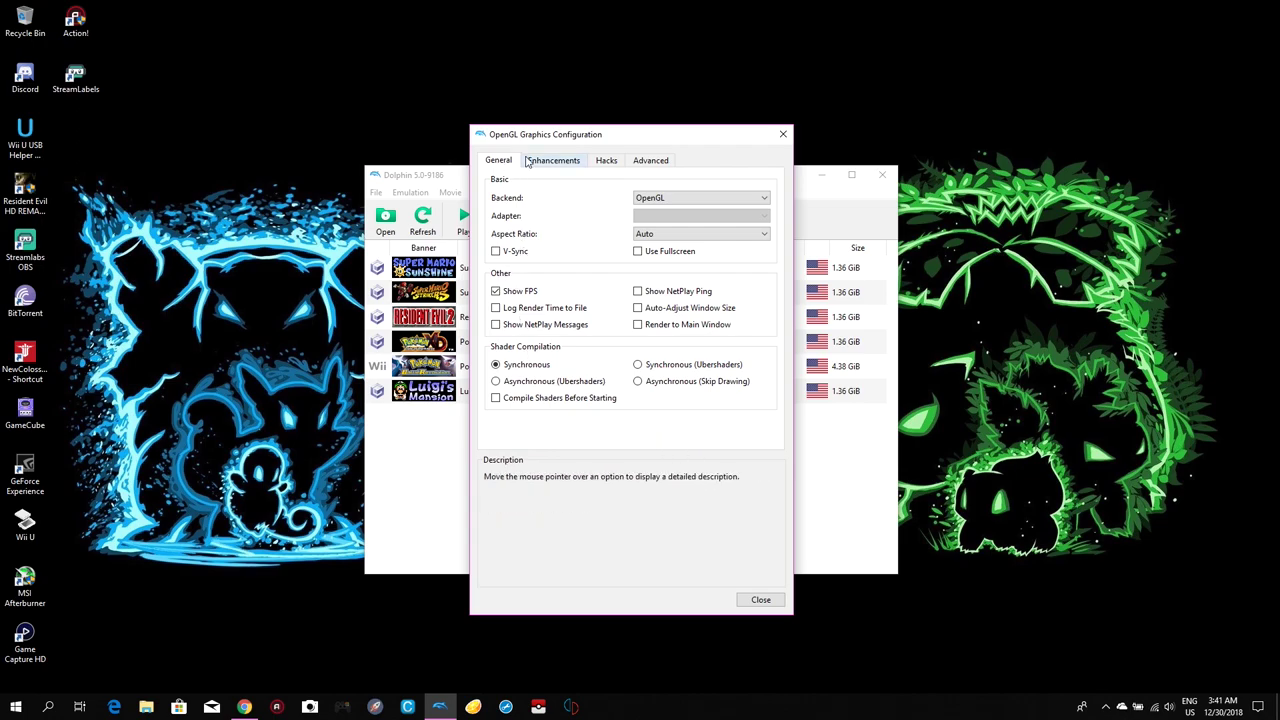
pyautogui.moveTo(671, 201)
pyautogui.moveTo(668, 240)
pyautogui.click(731, 239)
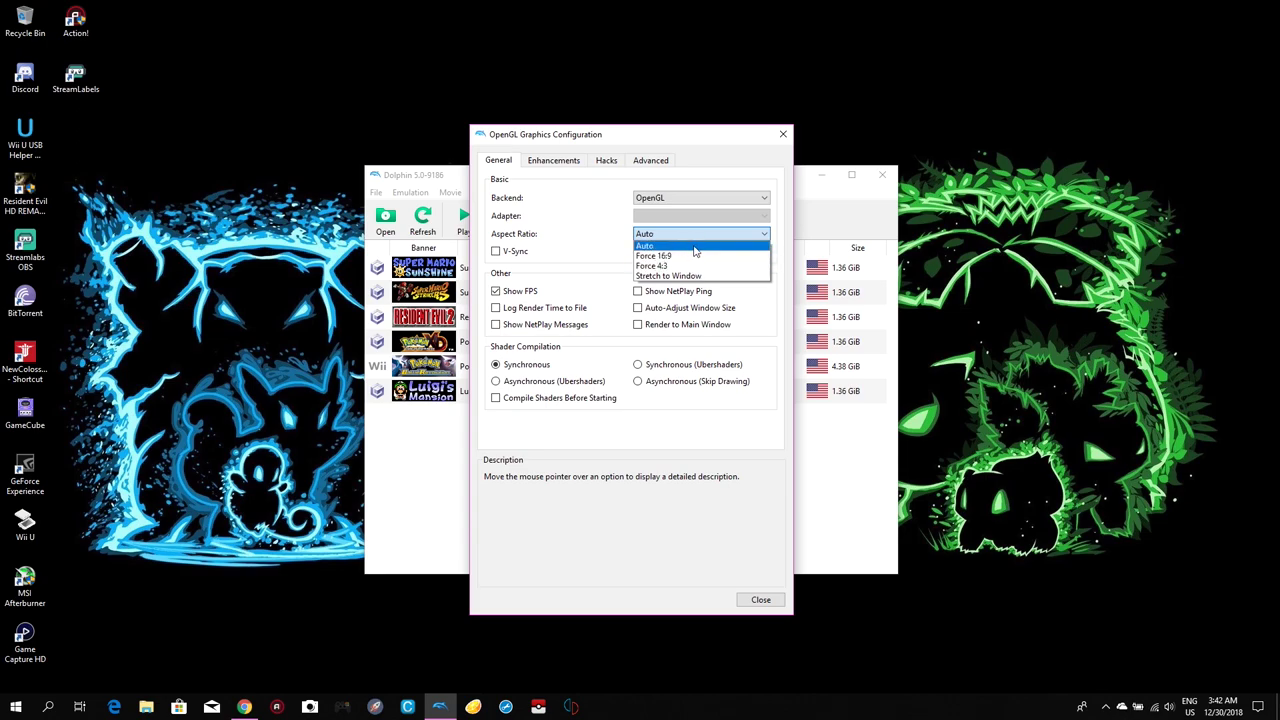
pyautogui.click(694, 247)
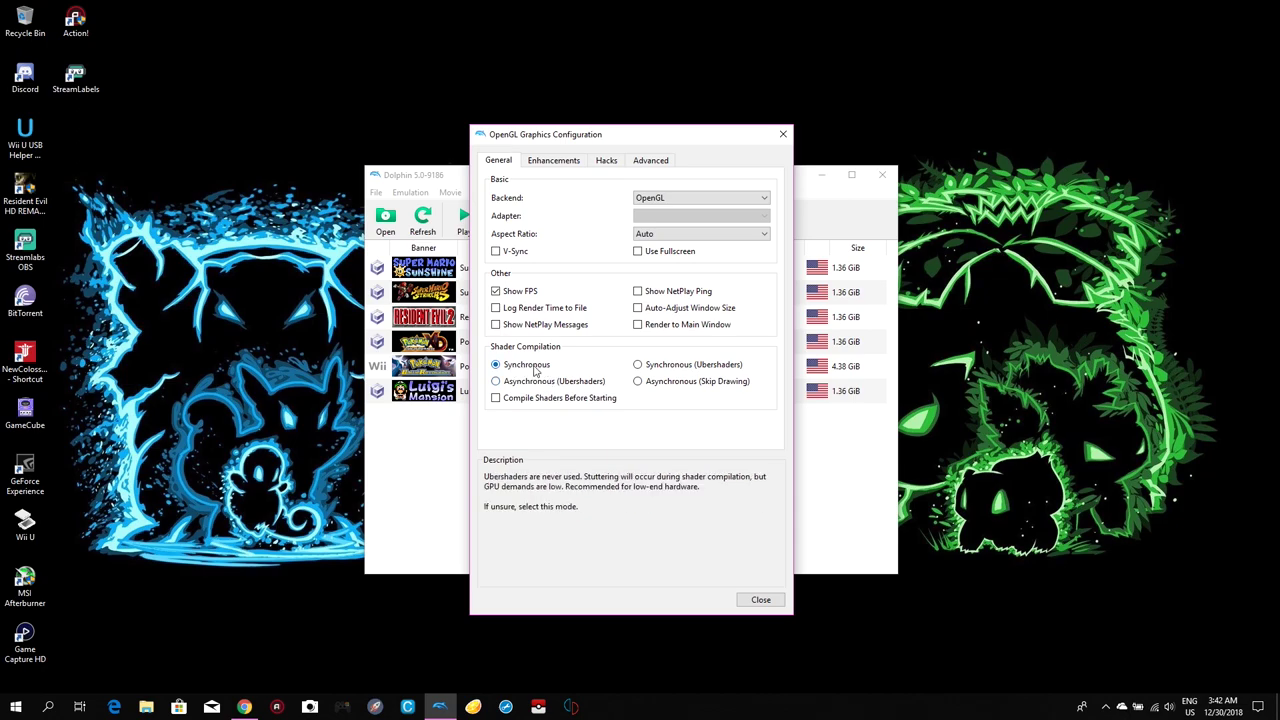
# - On the Enhancements tab, keep Internal Resolution at 3x Native
pyautogui.click(554, 160)
pyautogui.click(764, 199)
pyautogui.click(764, 199)
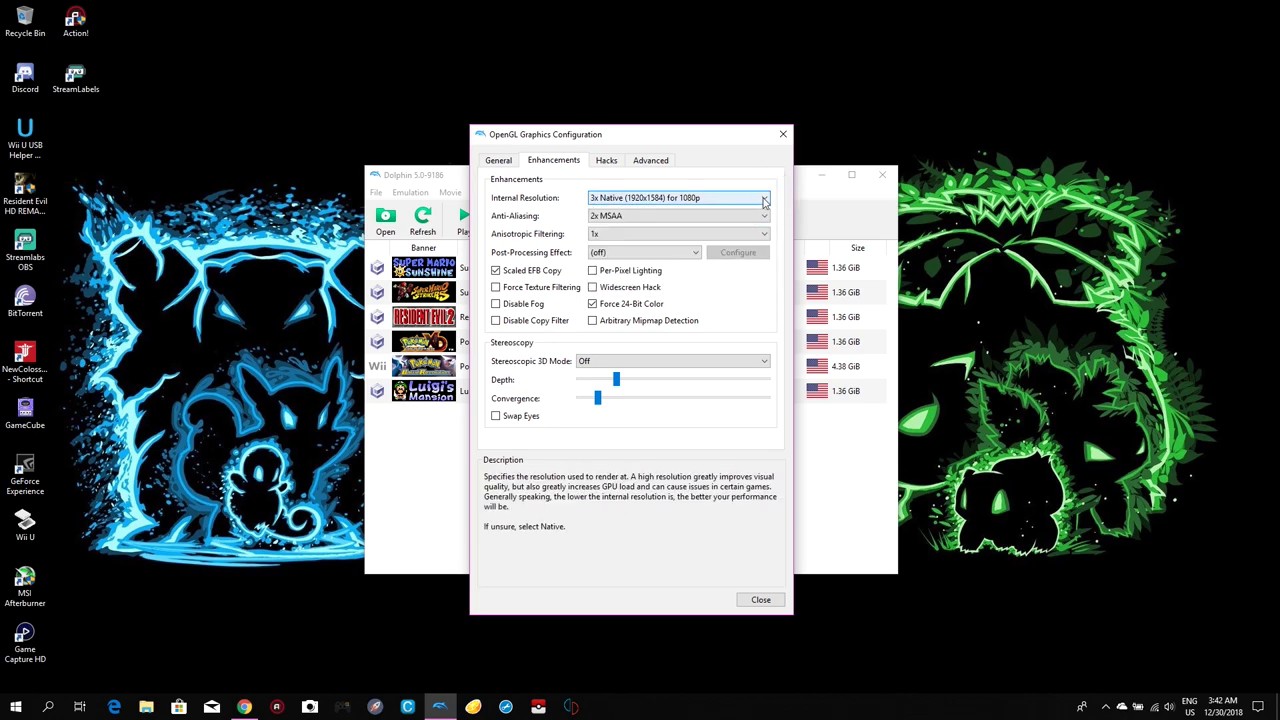
pyautogui.click(764, 199)
pyautogui.click(764, 199)
# - Keep anti-aliasing at 2x MSAA and anisotropic filtering at 1x, then view the Hacks options
pyautogui.click(643, 217)
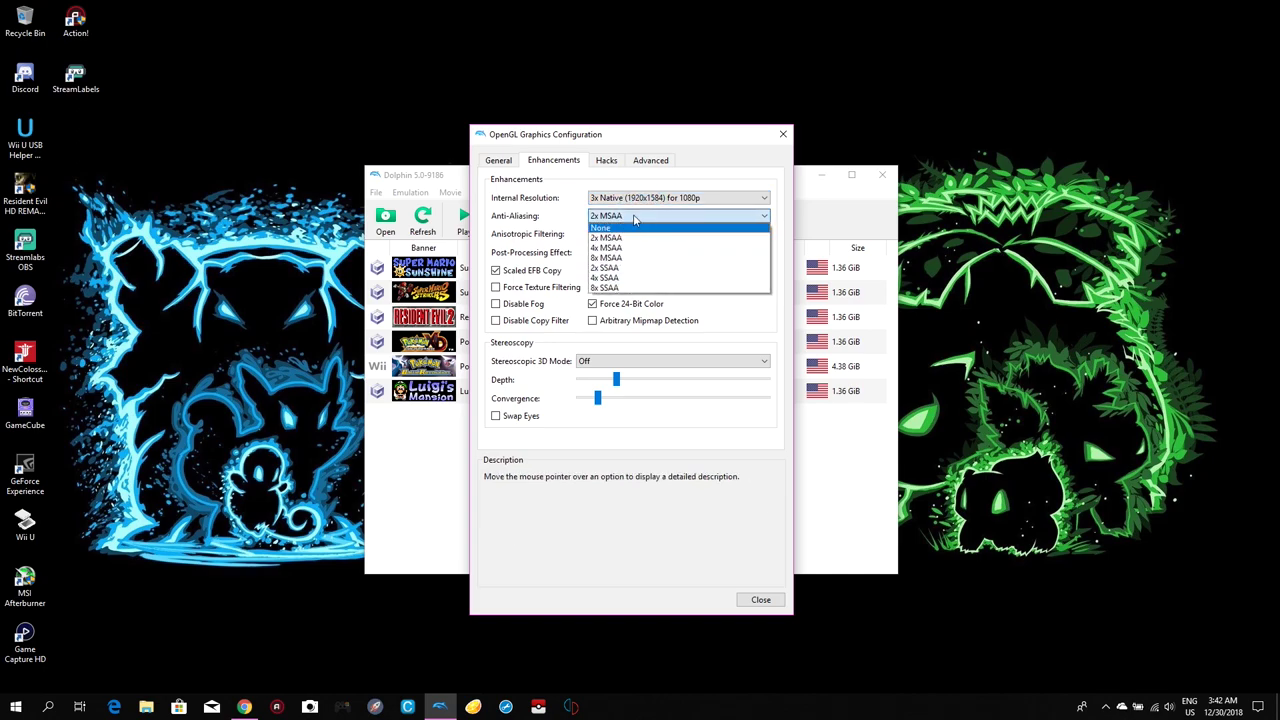
pyautogui.click(634, 218)
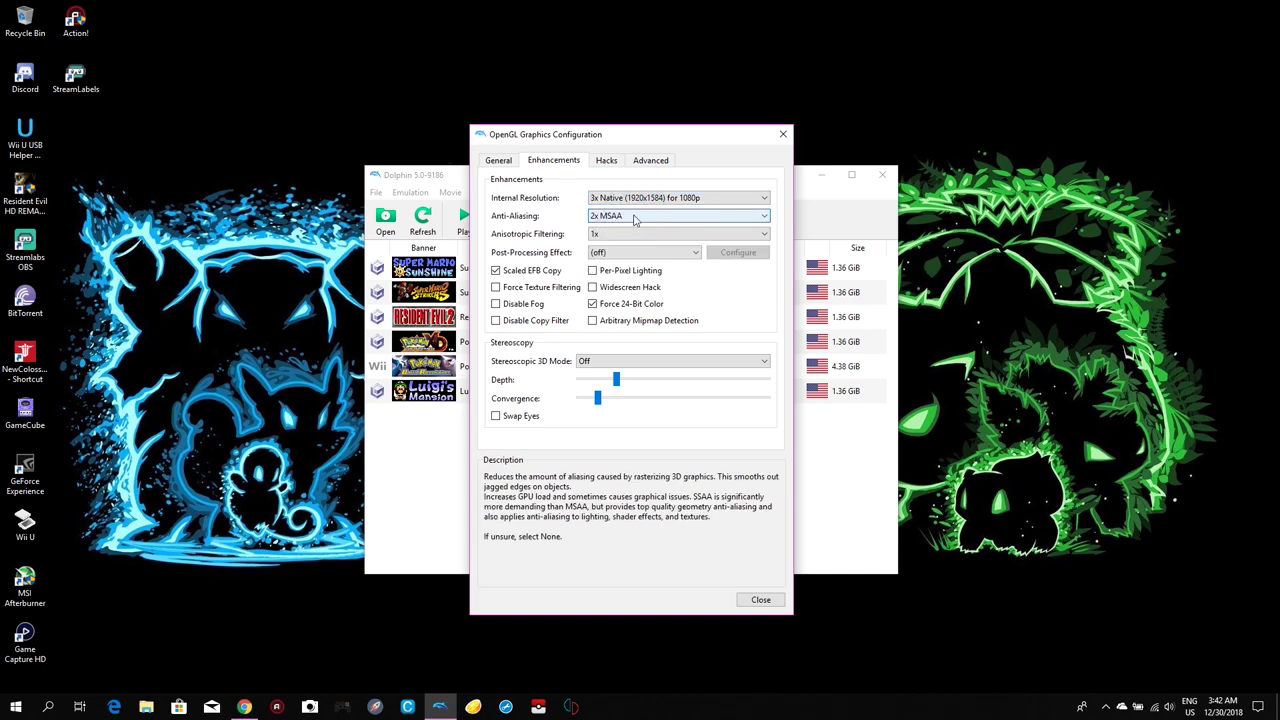
pyautogui.click(650, 235)
pyautogui.click(650, 235)
pyautogui.click(655, 234)
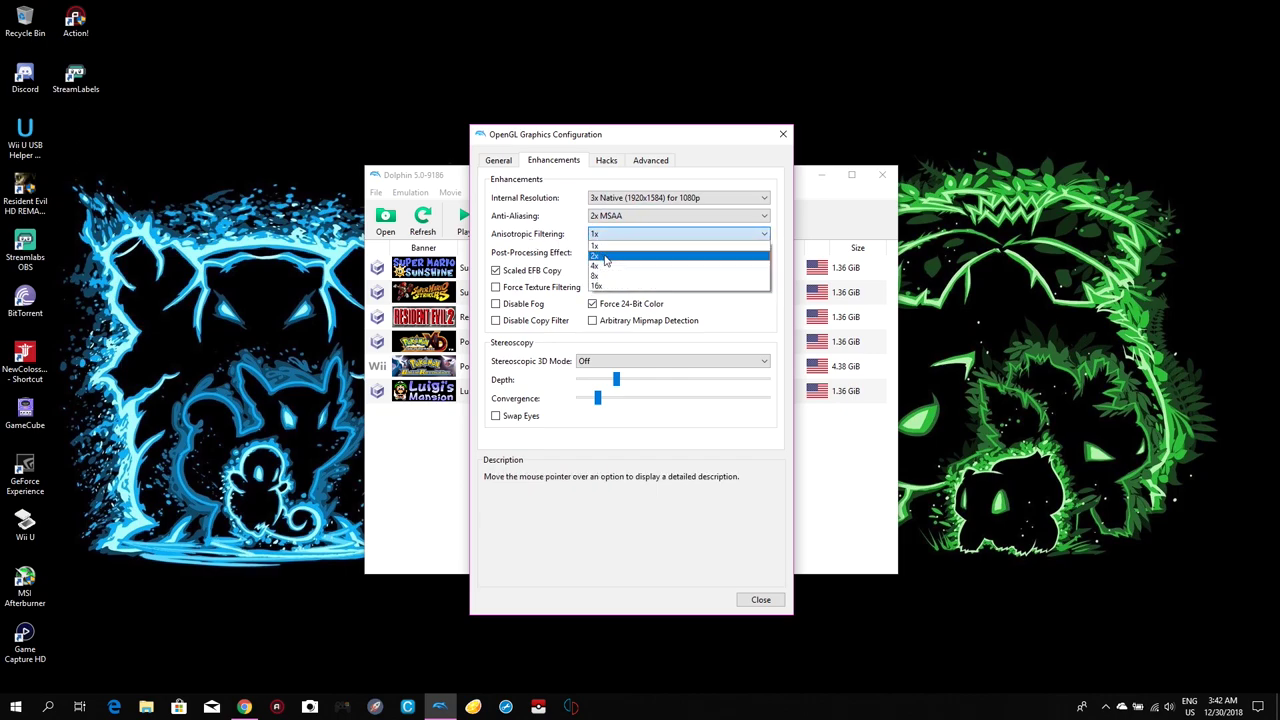
pyautogui.click(616, 245)
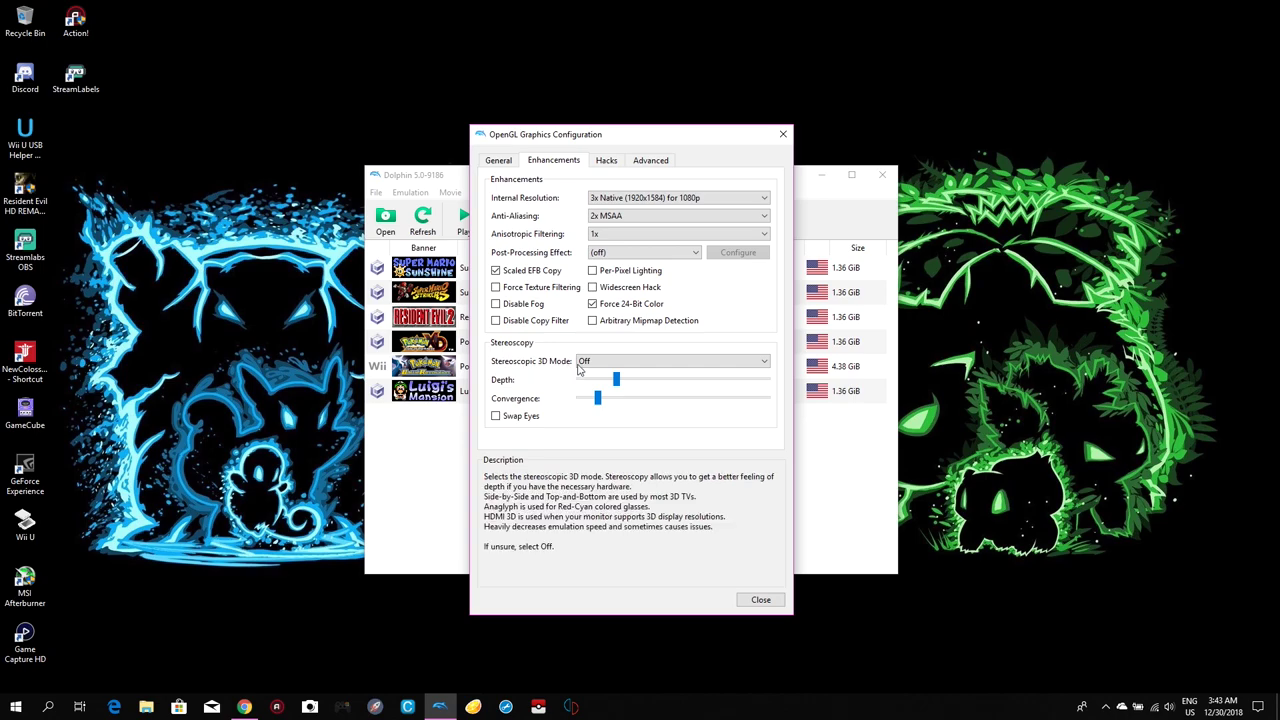
pyautogui.click(607, 161)
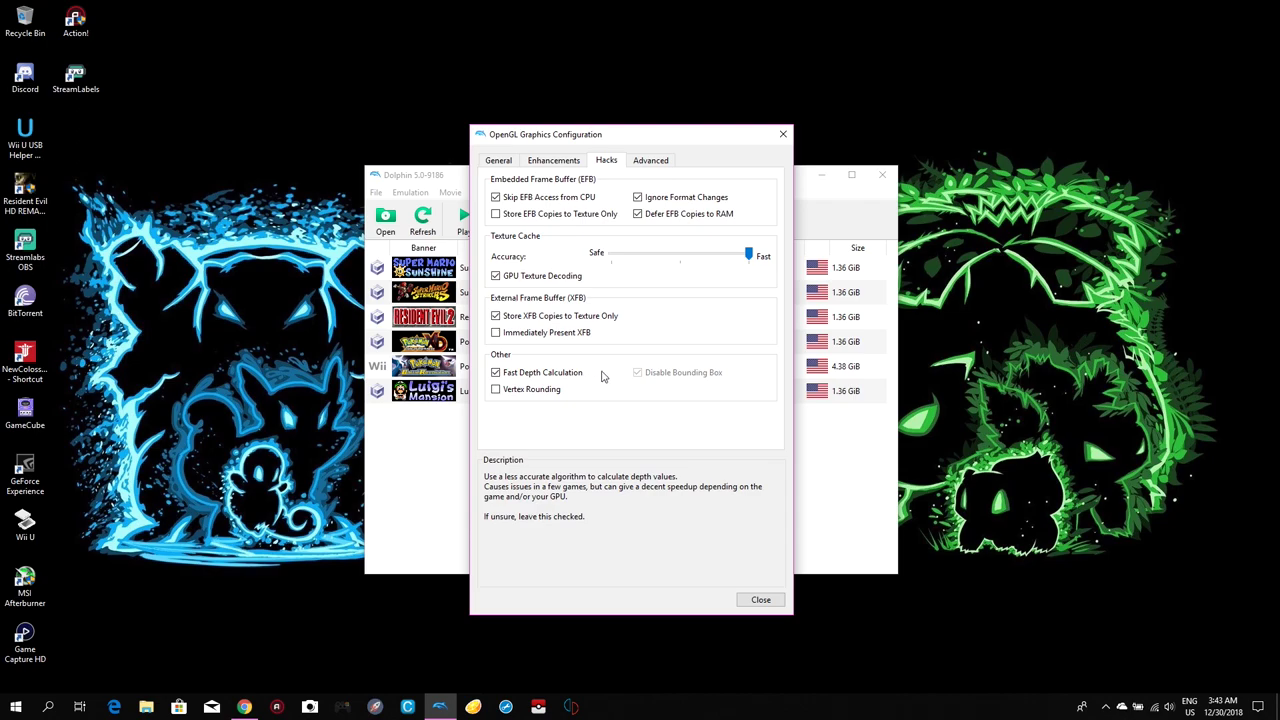
# - Check the Advanced graphics tab with Backend Multi-threading enabled, then close the graphics configuration
pyautogui.click(650, 161)
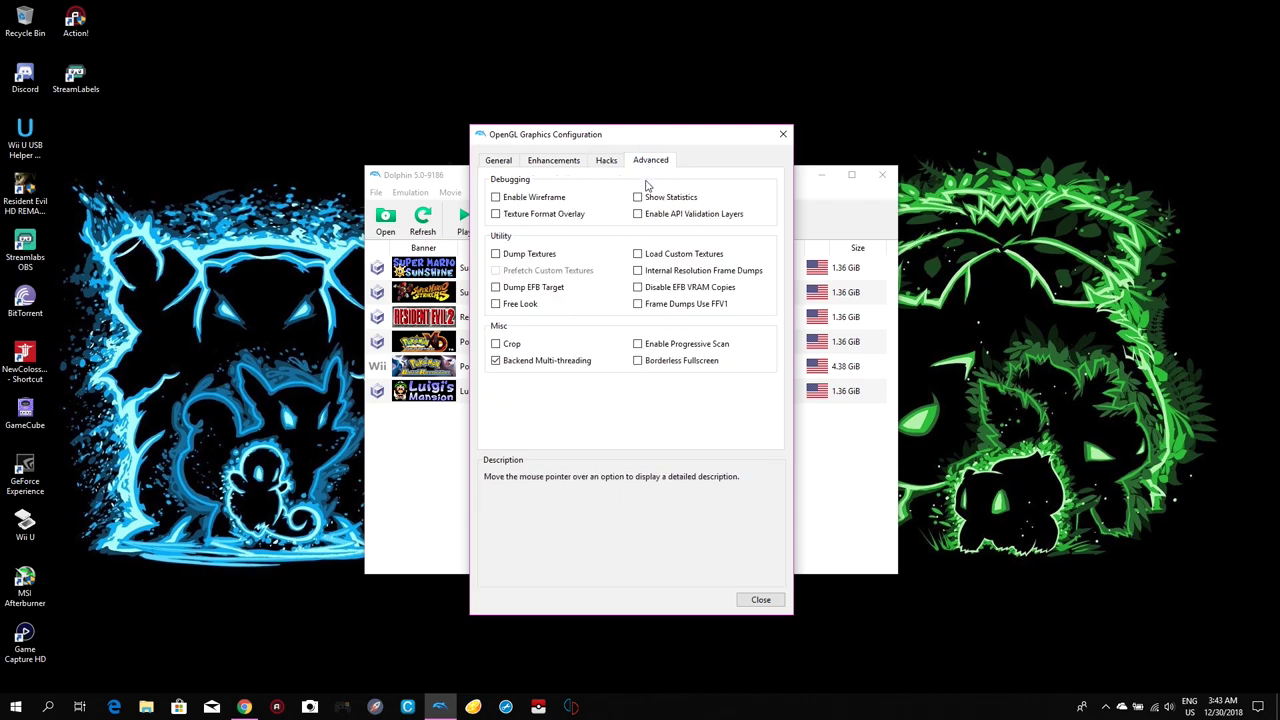
pyautogui.click(778, 603)
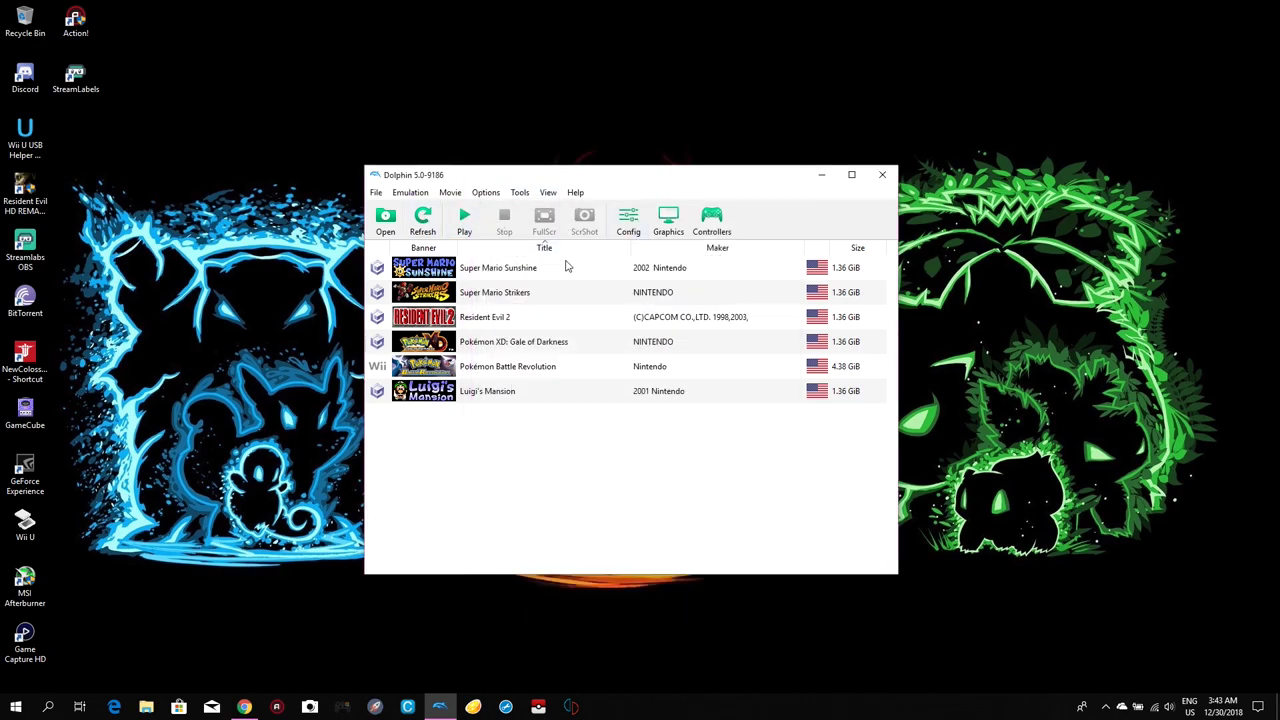
# - Open Controller Settings and confirm Port 1 stays a Standard Controller
pyautogui.click(713, 220)
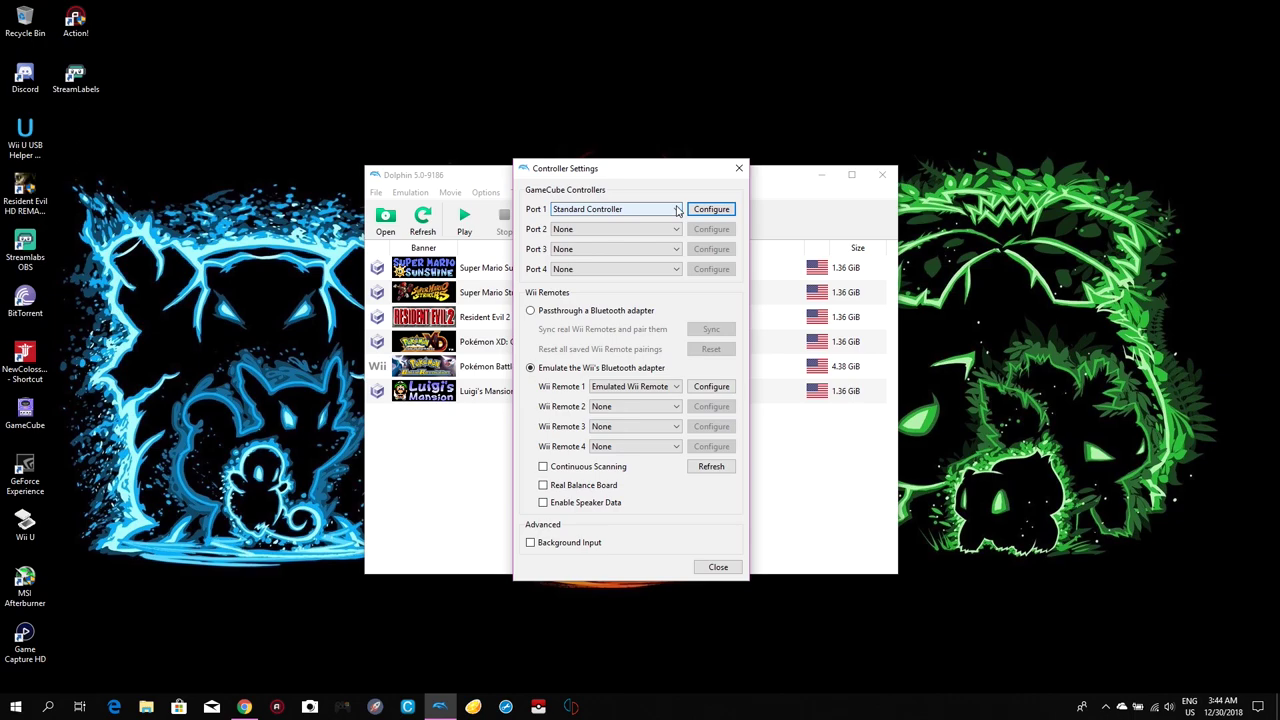
pyautogui.click(677, 210)
pyautogui.click(677, 210)
pyautogui.click(677, 210)
pyautogui.click(677, 210)
# - Keep the Wireless Controller as Port 1's input device, then close both controller windows
pyautogui.click(714, 210)
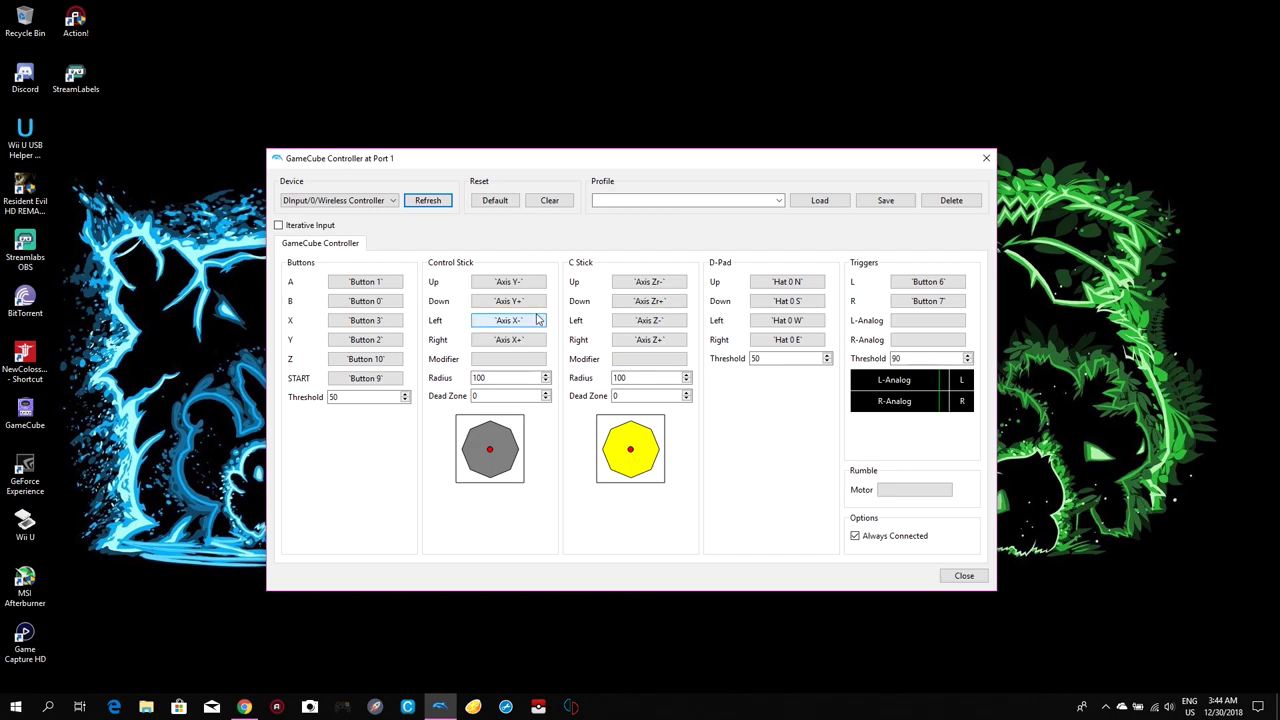
pyautogui.click(420, 201)
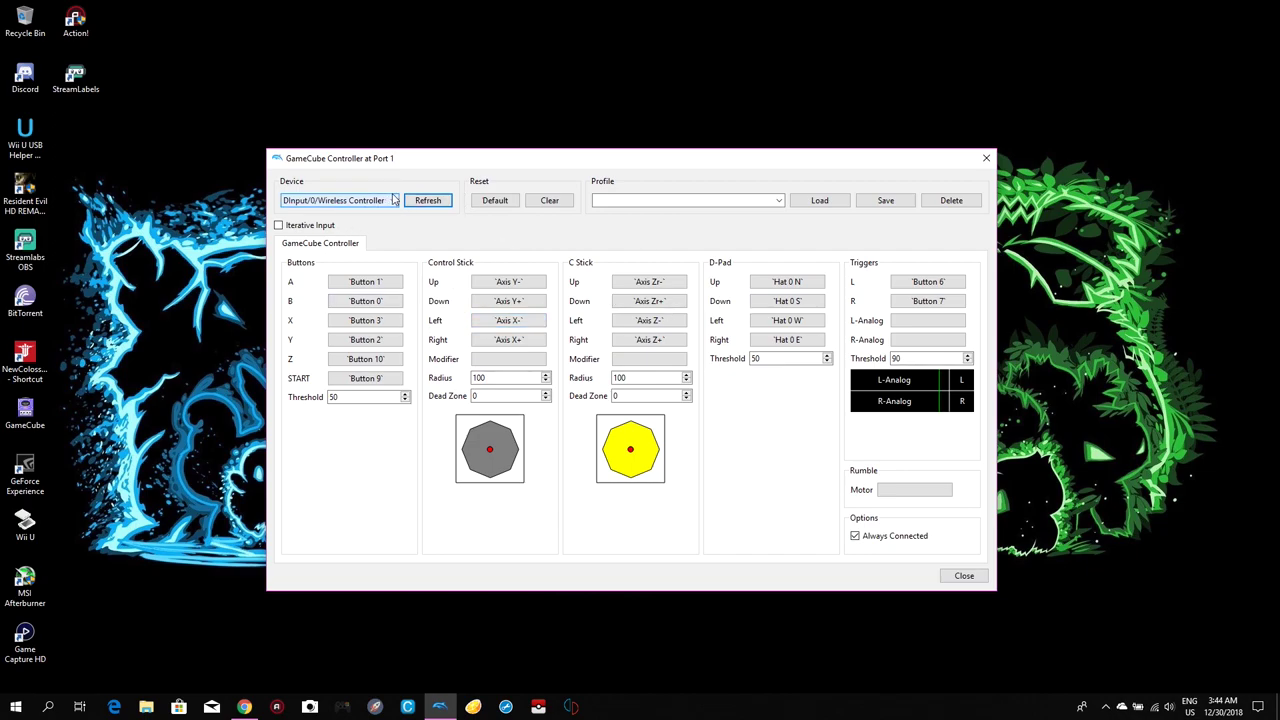
pyautogui.click(394, 204)
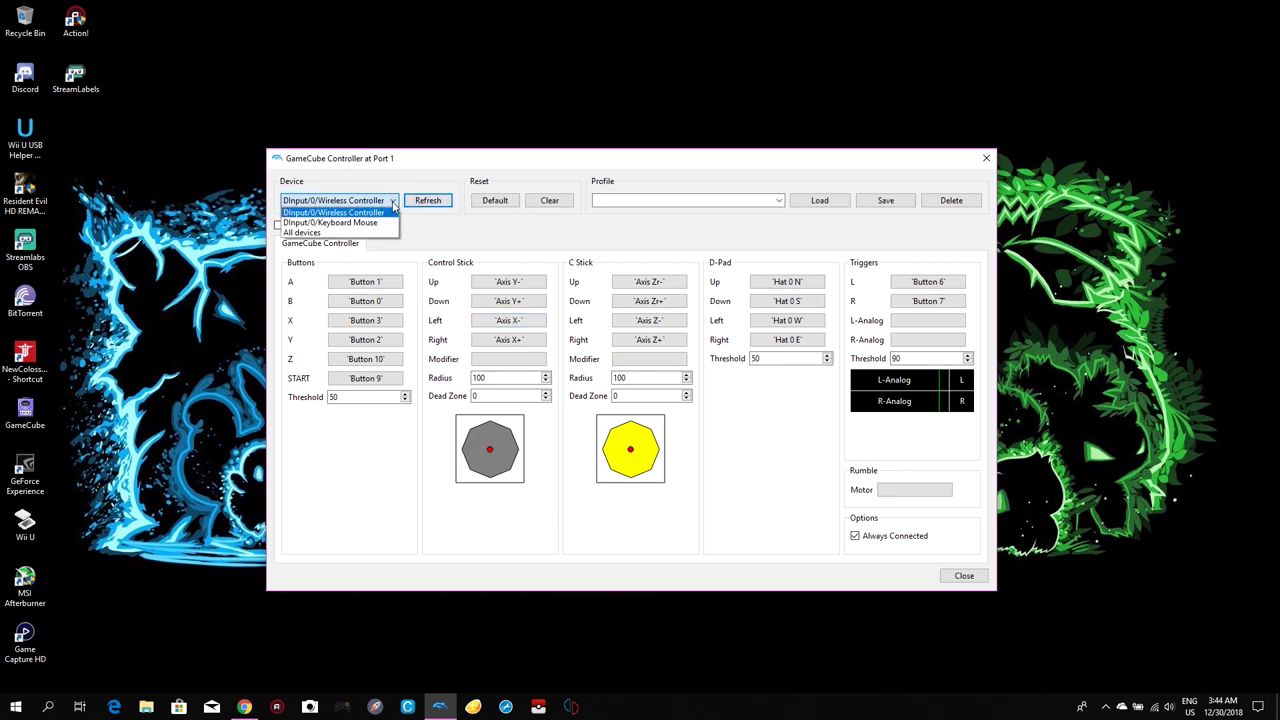
pyautogui.click(393, 203)
pyautogui.click(395, 203)
pyautogui.click(392, 201)
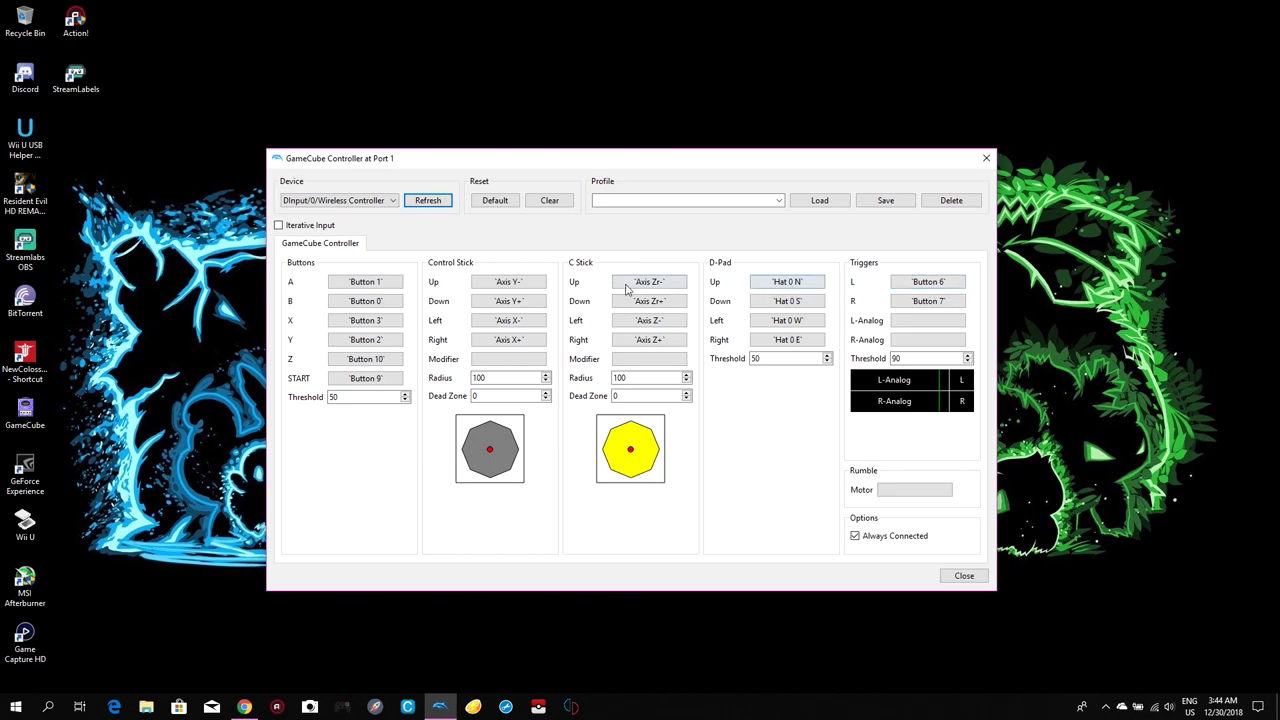
pyautogui.click(977, 575)
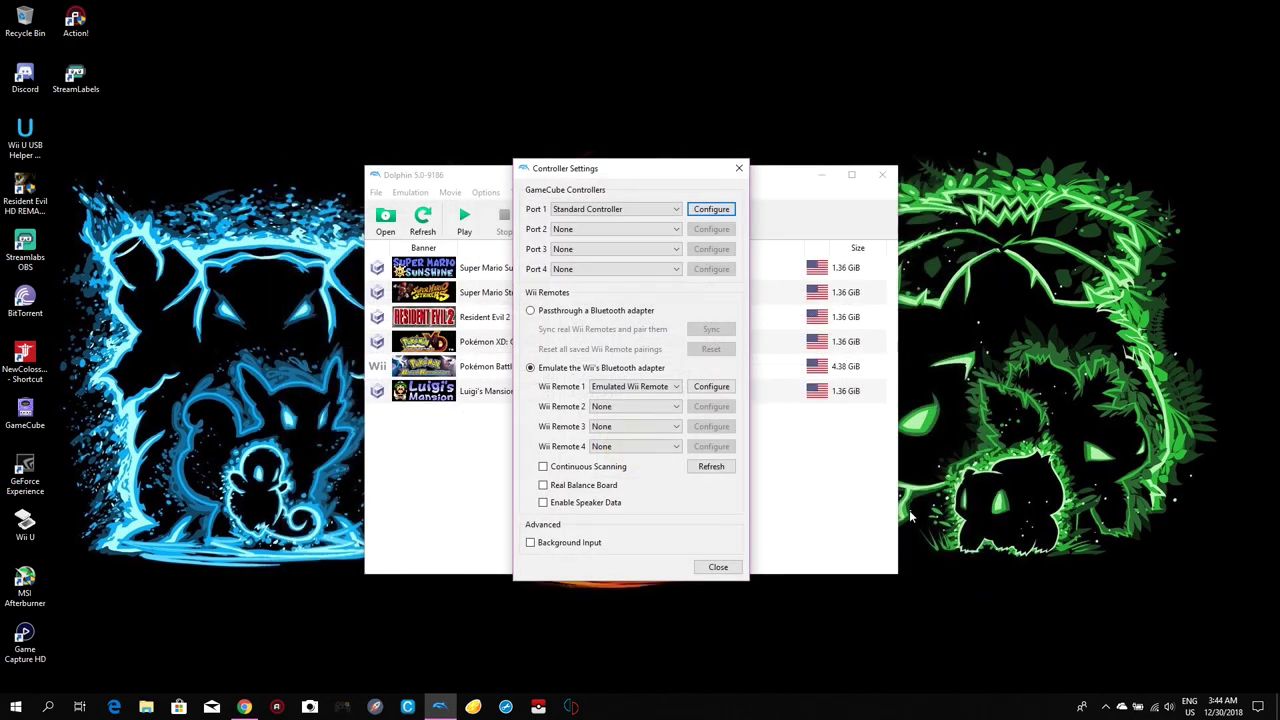
pyautogui.click(719, 568)
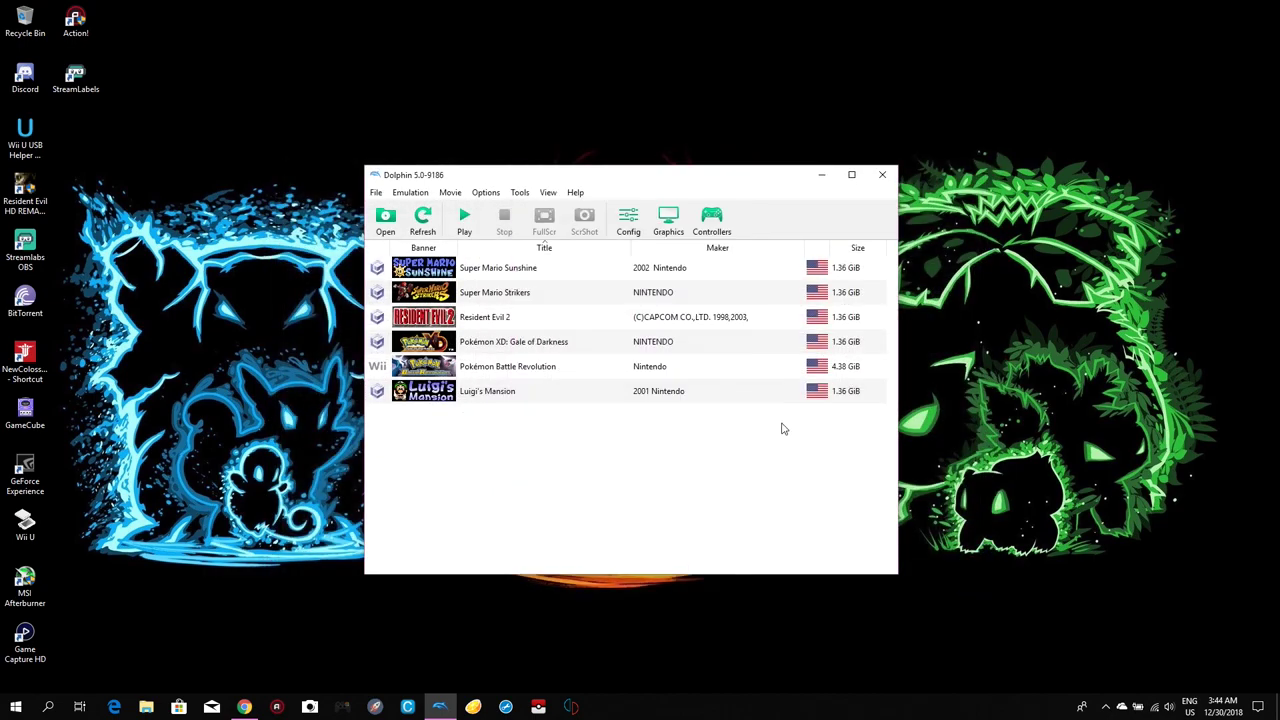
# - Close Dolphin, refresh the desktop, and bring Chrome back up
pyautogui.click(883, 176)
pyautogui.rightClick(786, 173)
pyautogui.click(830, 211)
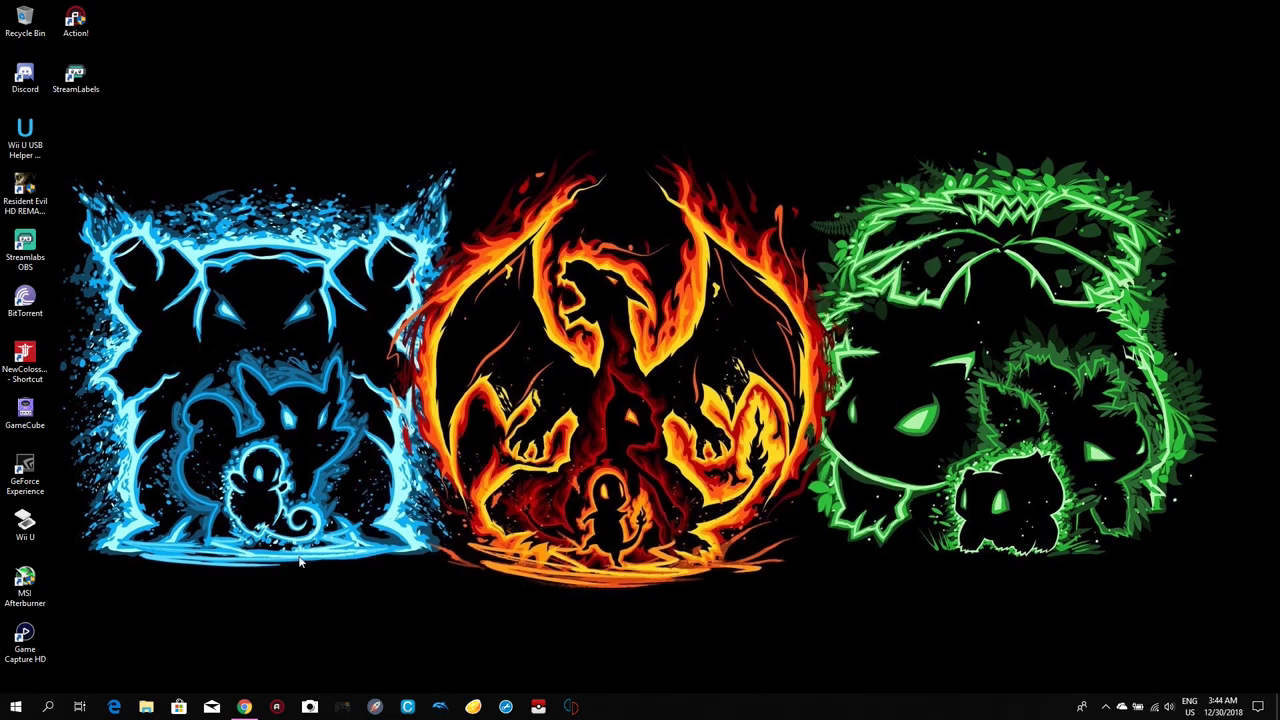
pyautogui.click(244, 707)
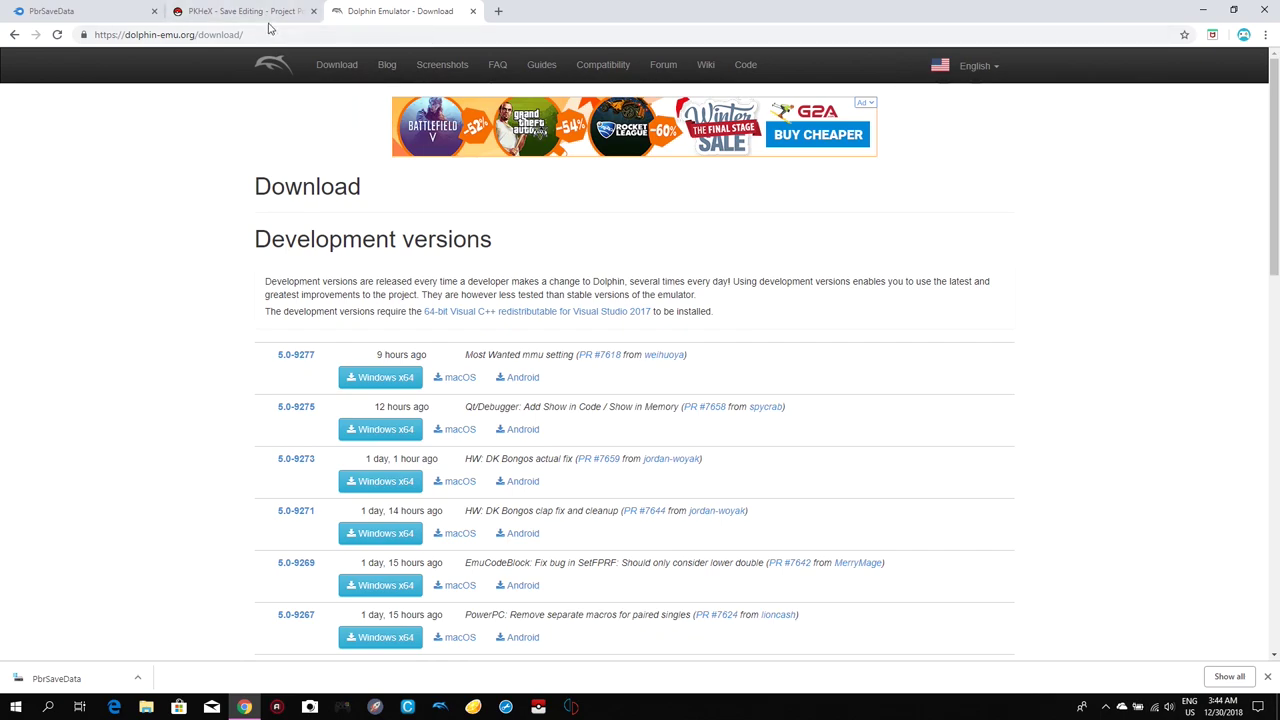
# - Review the PKHeX 18.12.02 download files on Project Pokémon, then minimize Chrome
pyautogui.click(240, 12)
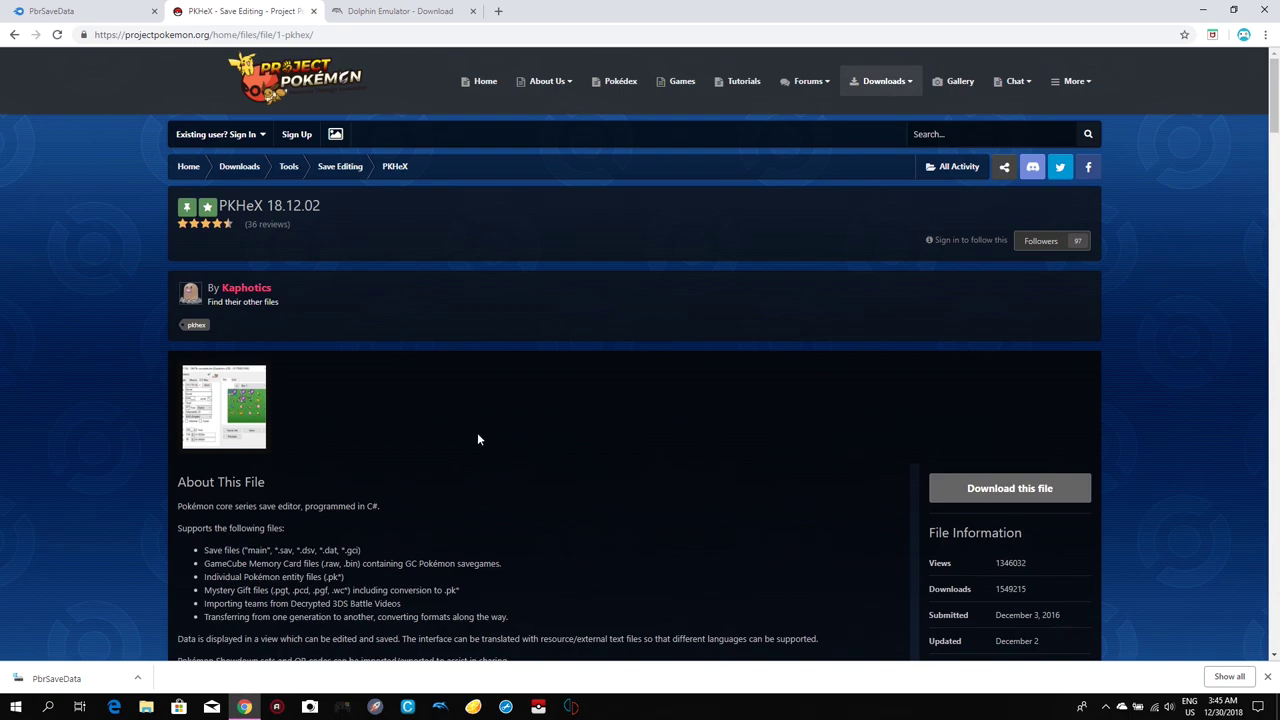
pyautogui.scroll(-1, 480, 435)
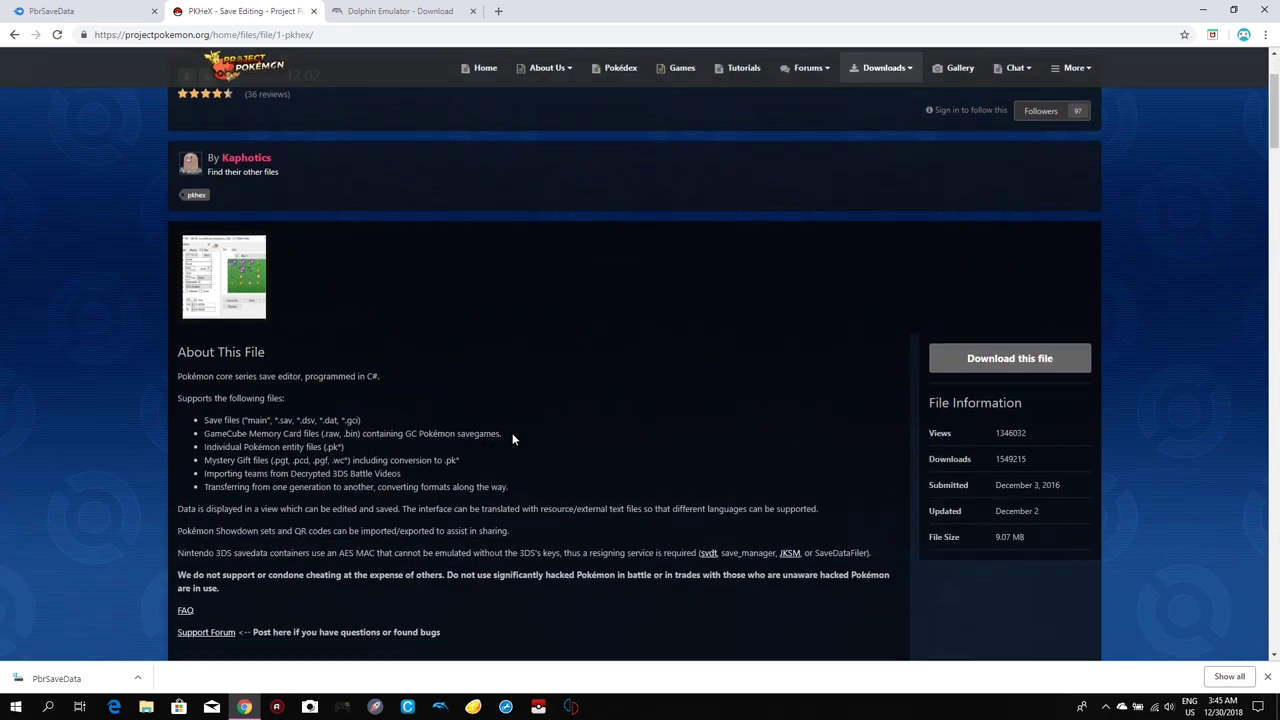
pyautogui.scroll(1, 560, 442)
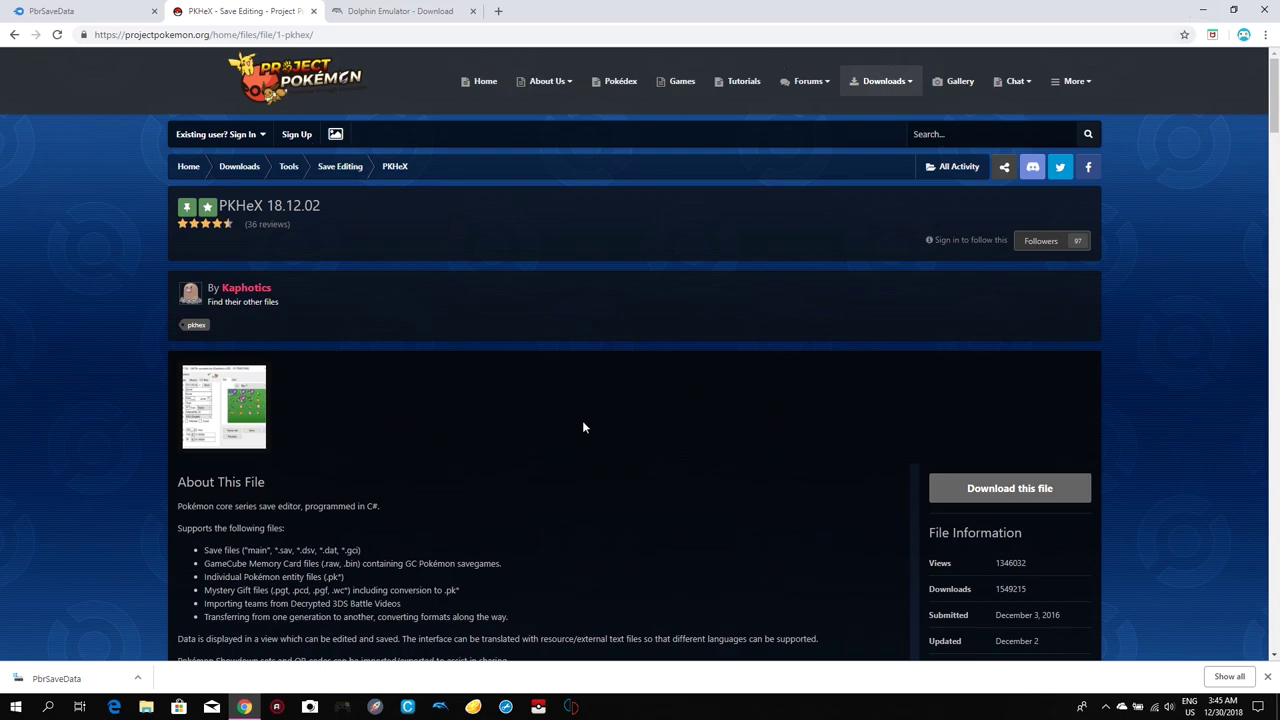
pyautogui.scroll(-2, 461, 352)
pyautogui.scroll(2, 640, 345)
pyautogui.click(1005, 489)
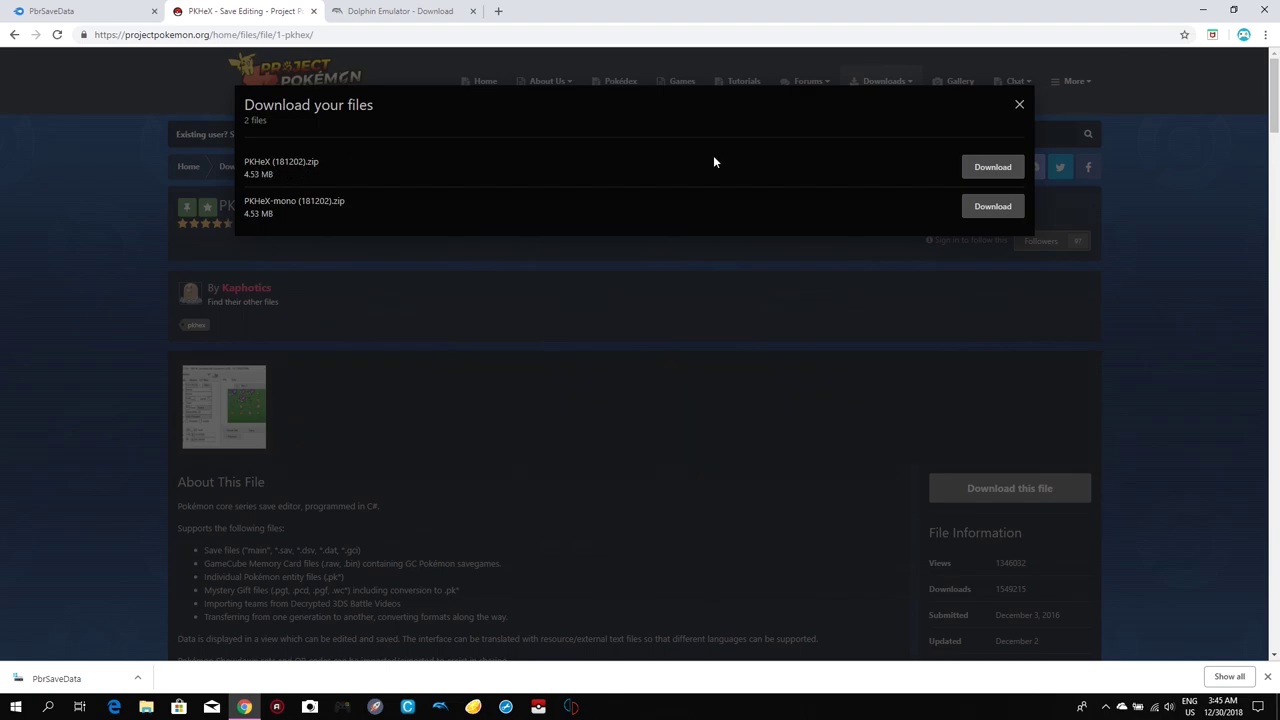
pyautogui.click(1019, 106)
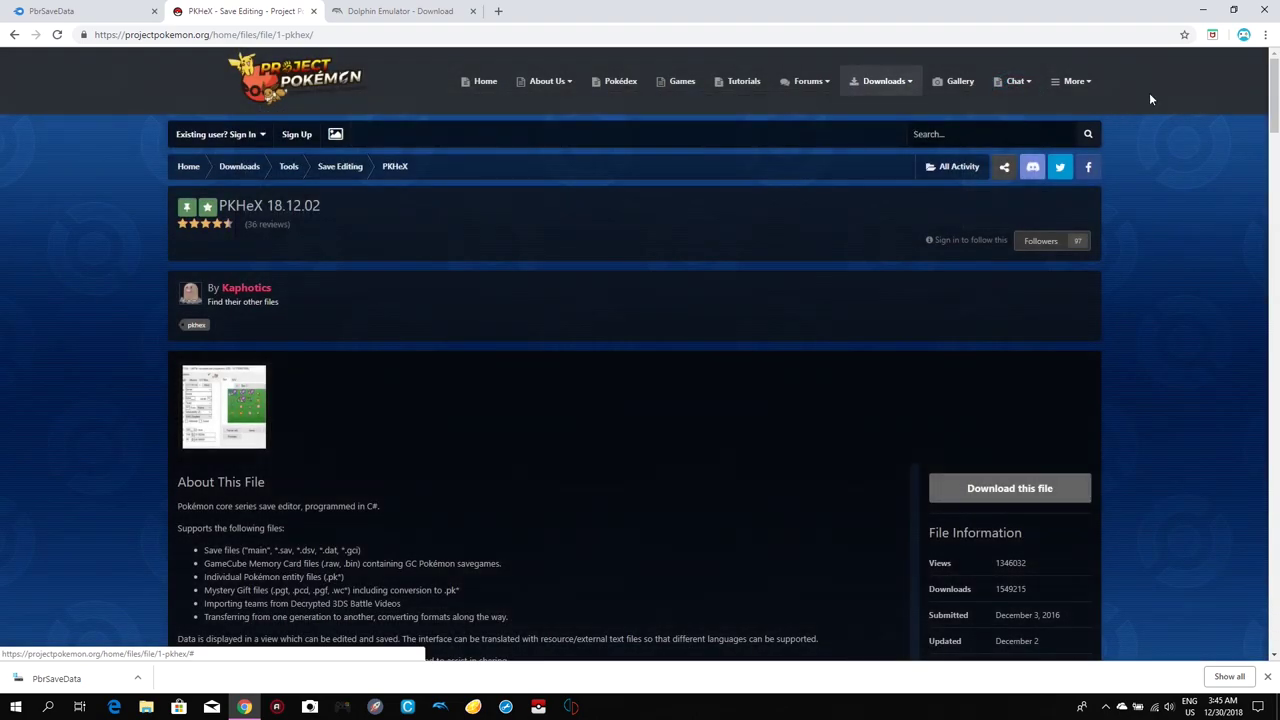
pyautogui.click(1205, 11)
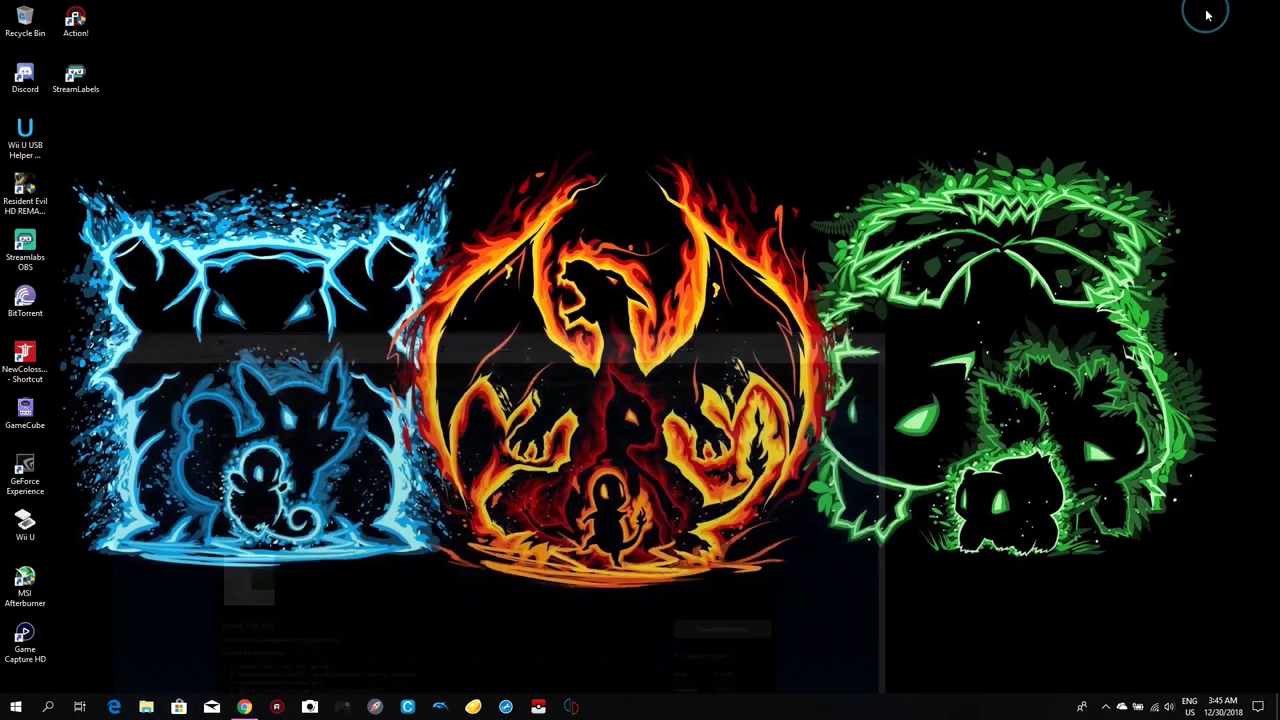
pyautogui.click(538, 707)
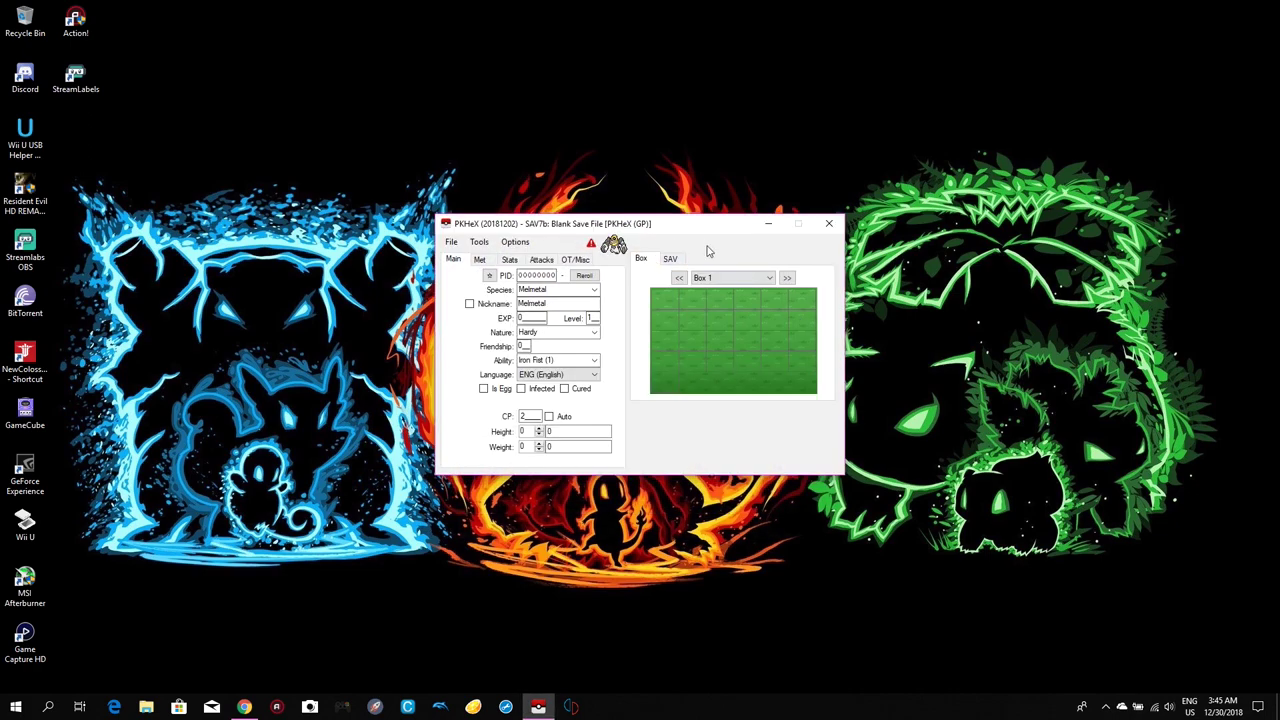
pyautogui.click(829, 225)
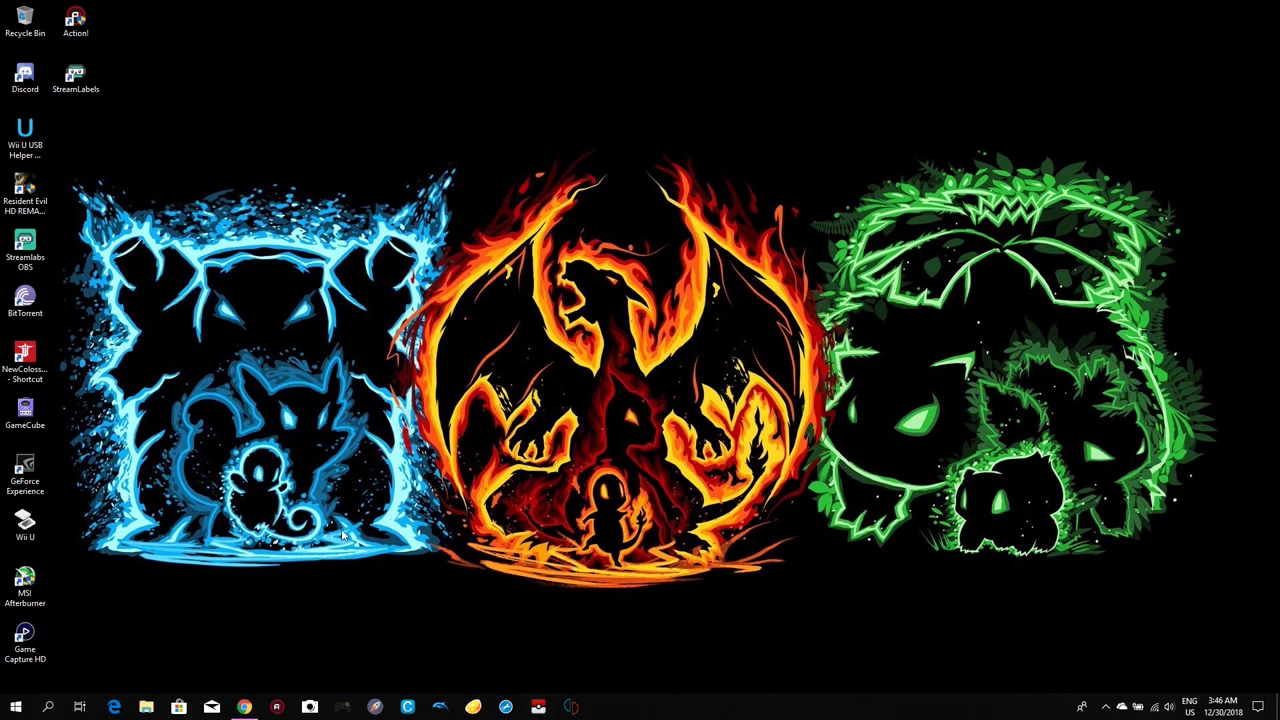
# - Download the 3.5 MB PbrSaveData file from MediaFire through the repaired download link
pyautogui.click(244, 707)
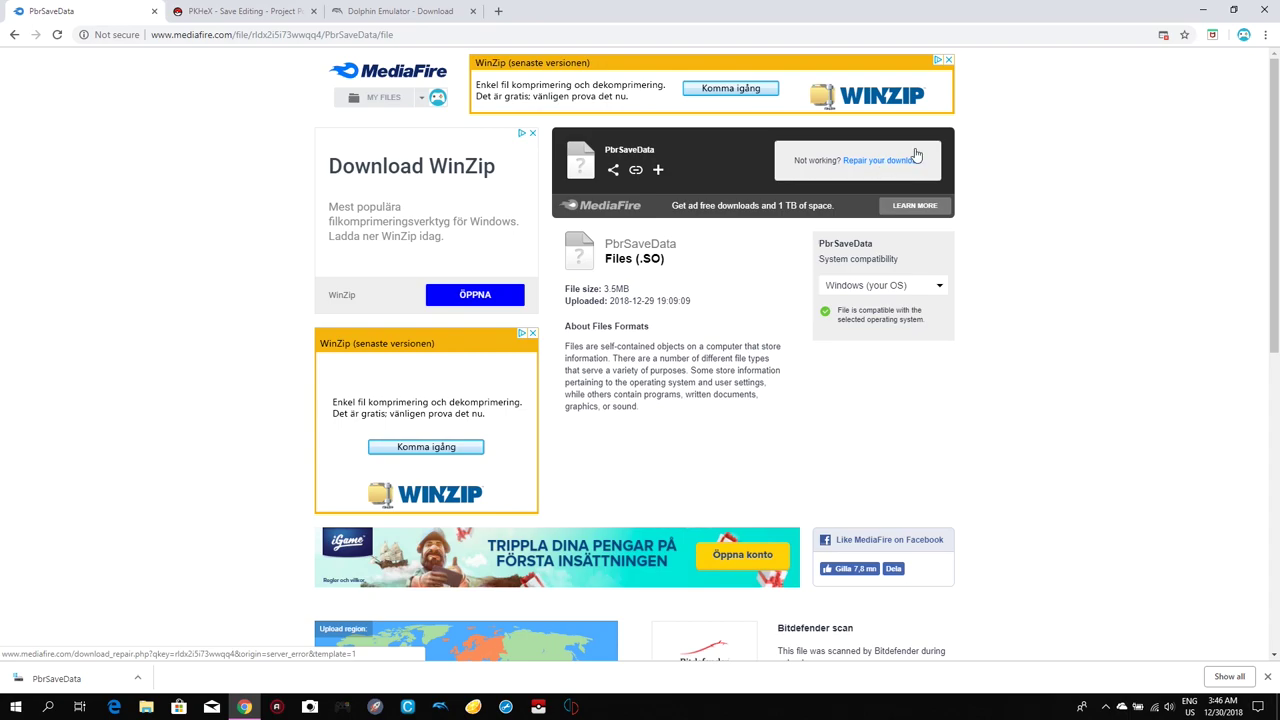
pyautogui.click(876, 161)
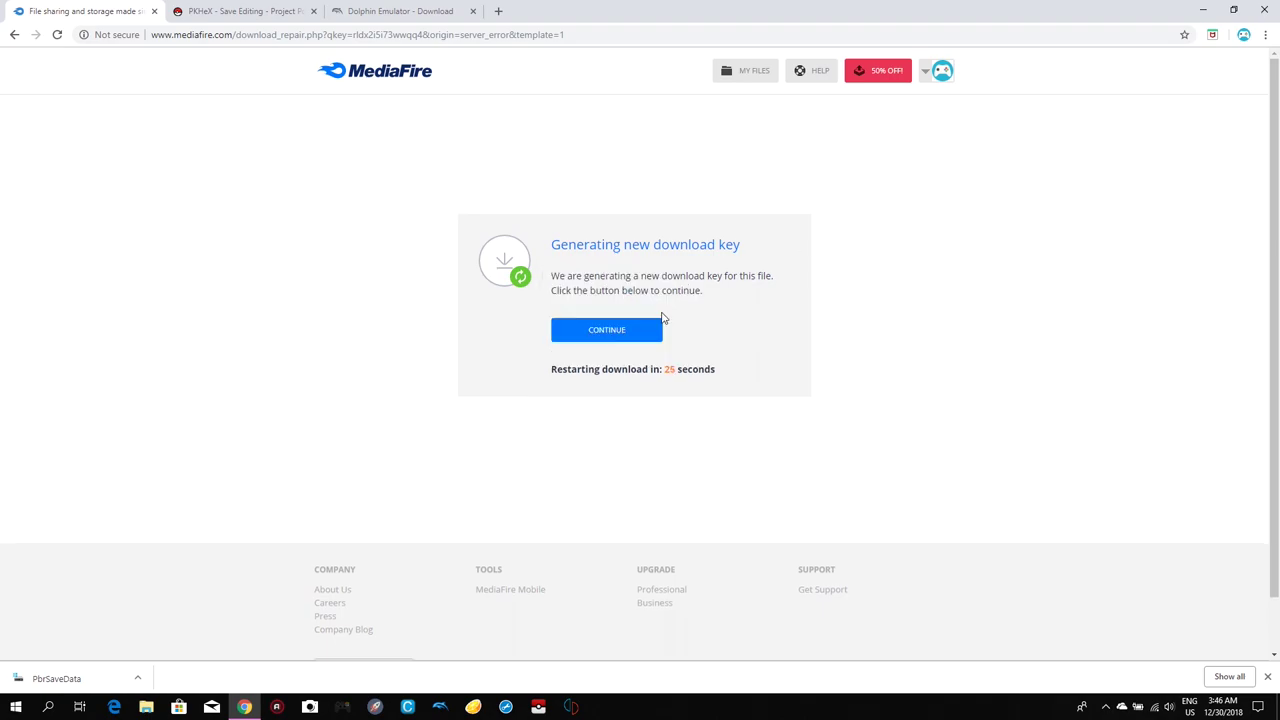
pyautogui.click(616, 331)
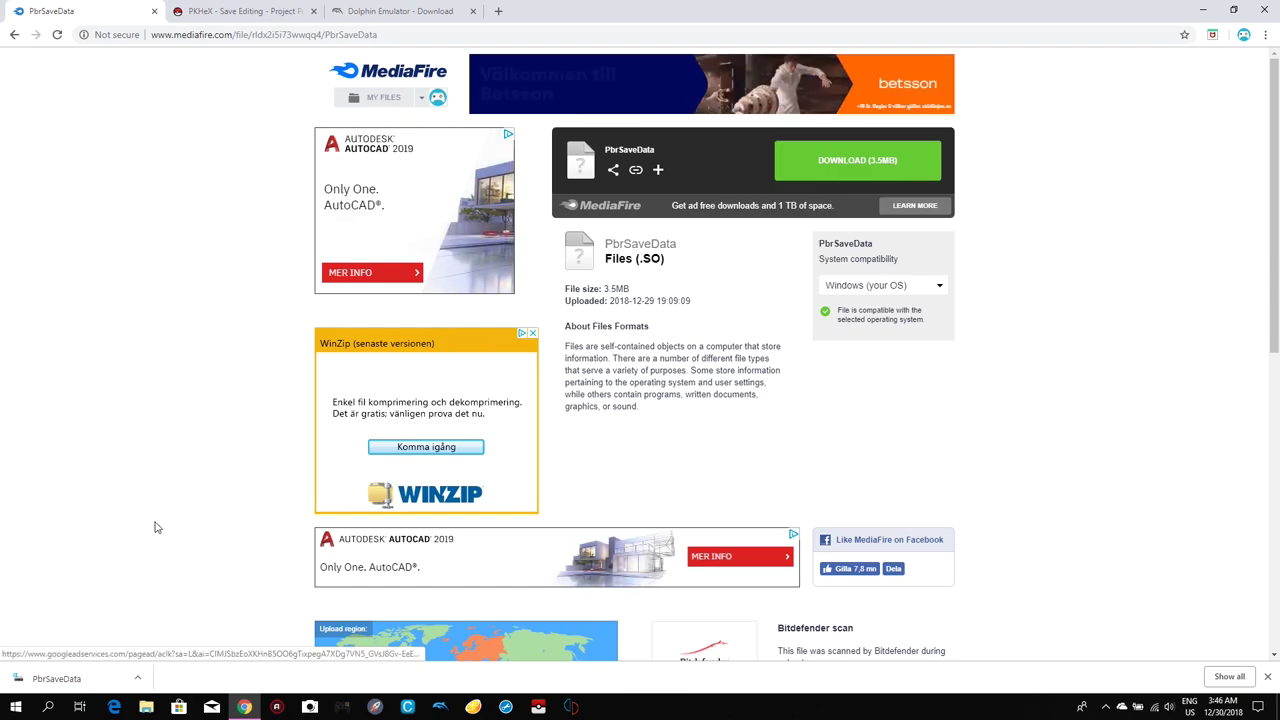
pyautogui.click(858, 164)
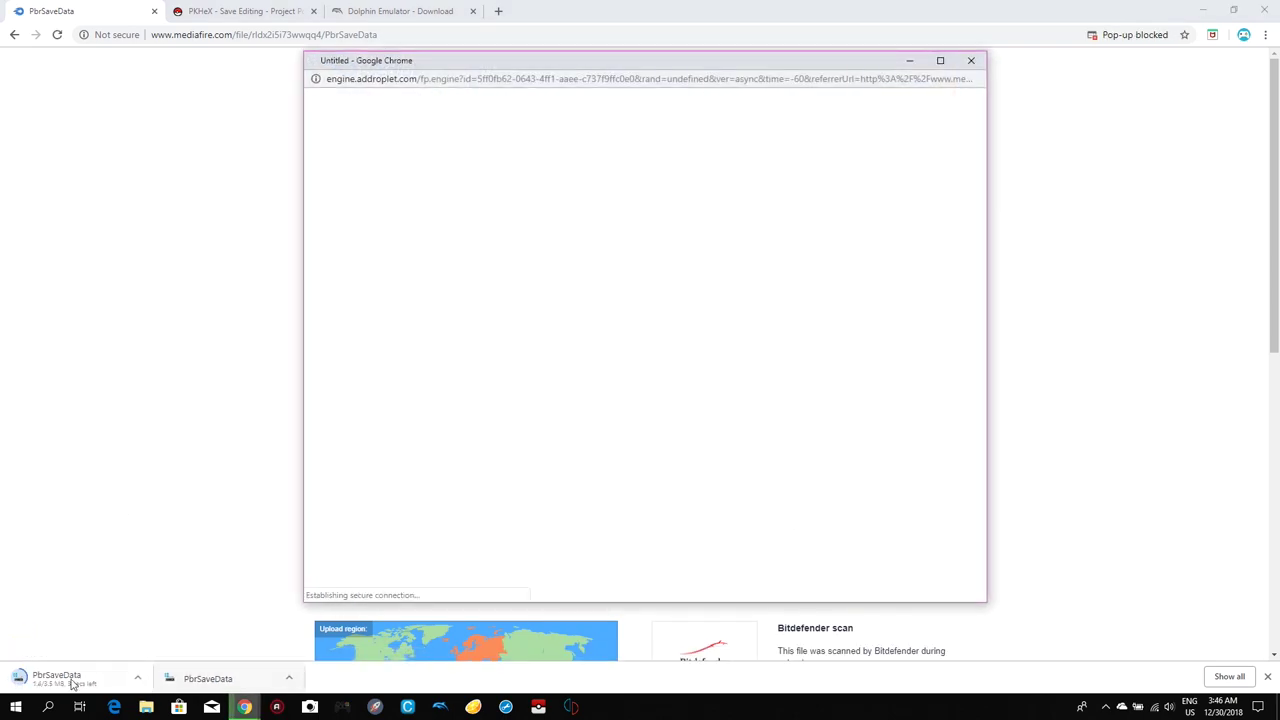
pyautogui.click(970, 60)
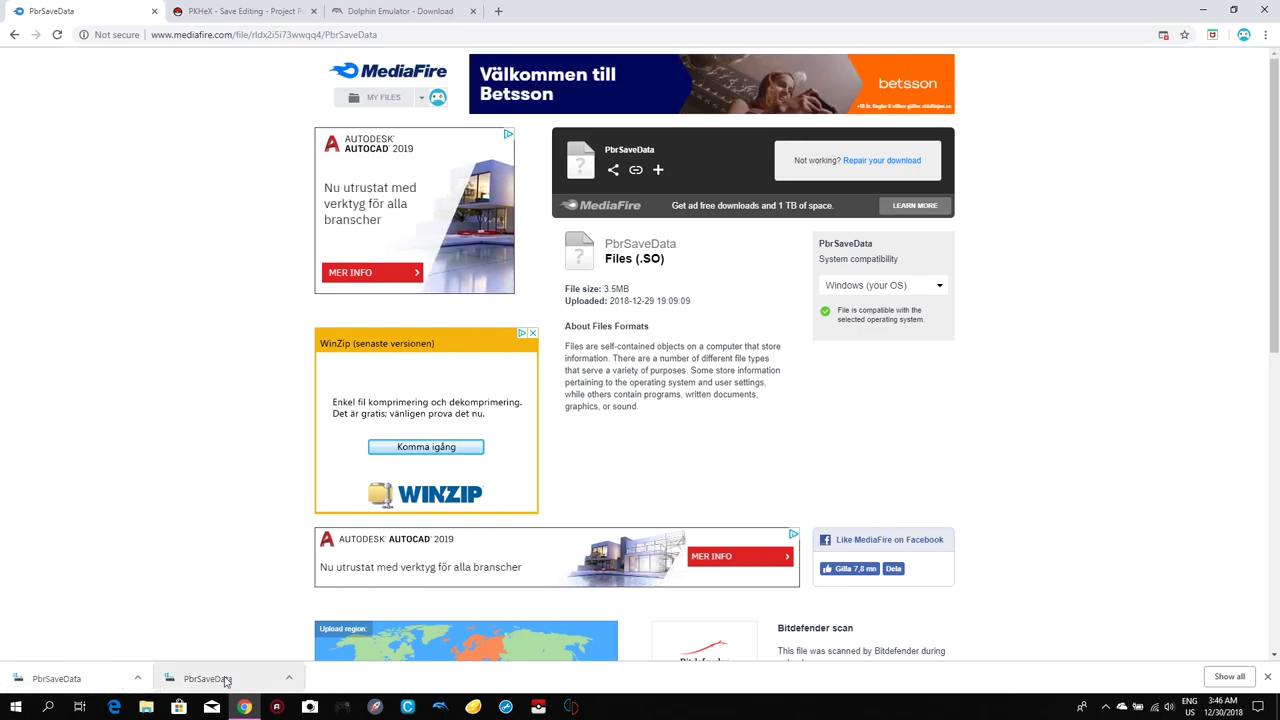
# - Show the downloaded PbrSaveData in its Downloads folder in File Explorer
pyautogui.click(85, 679)
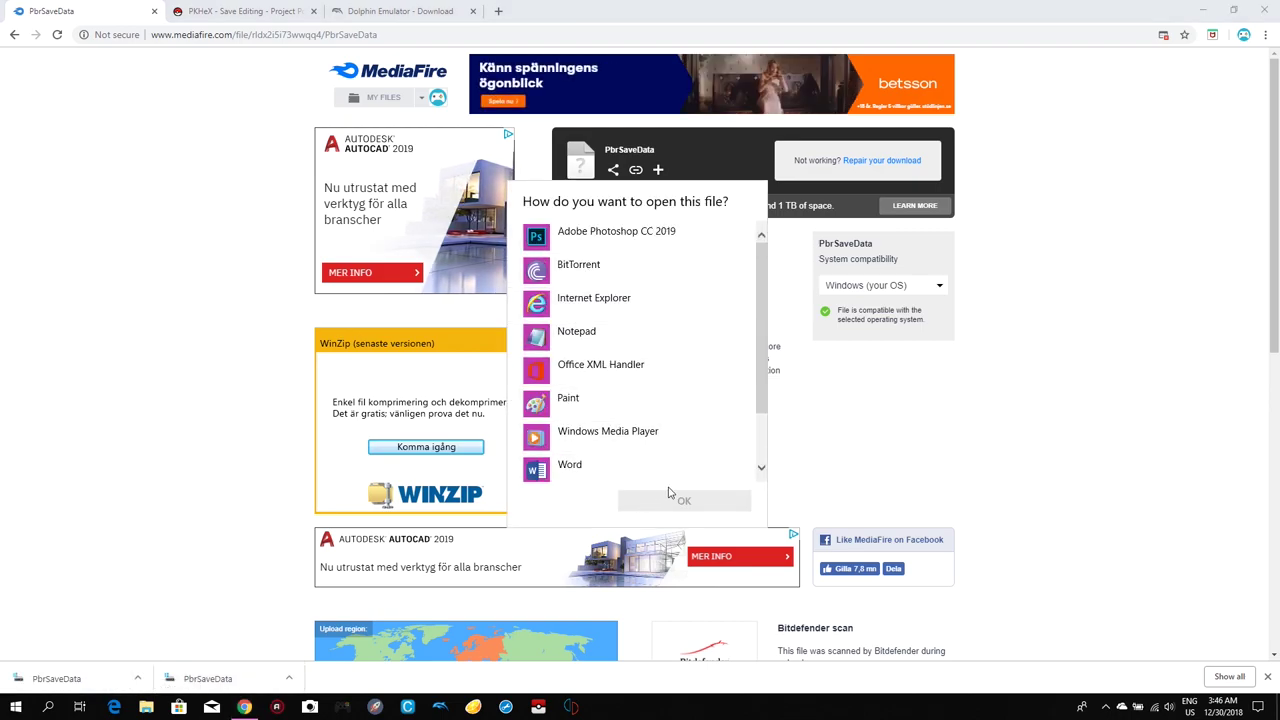
pyautogui.click(1145, 280)
pyautogui.rightClick(200, 679)
pyautogui.click(200, 636)
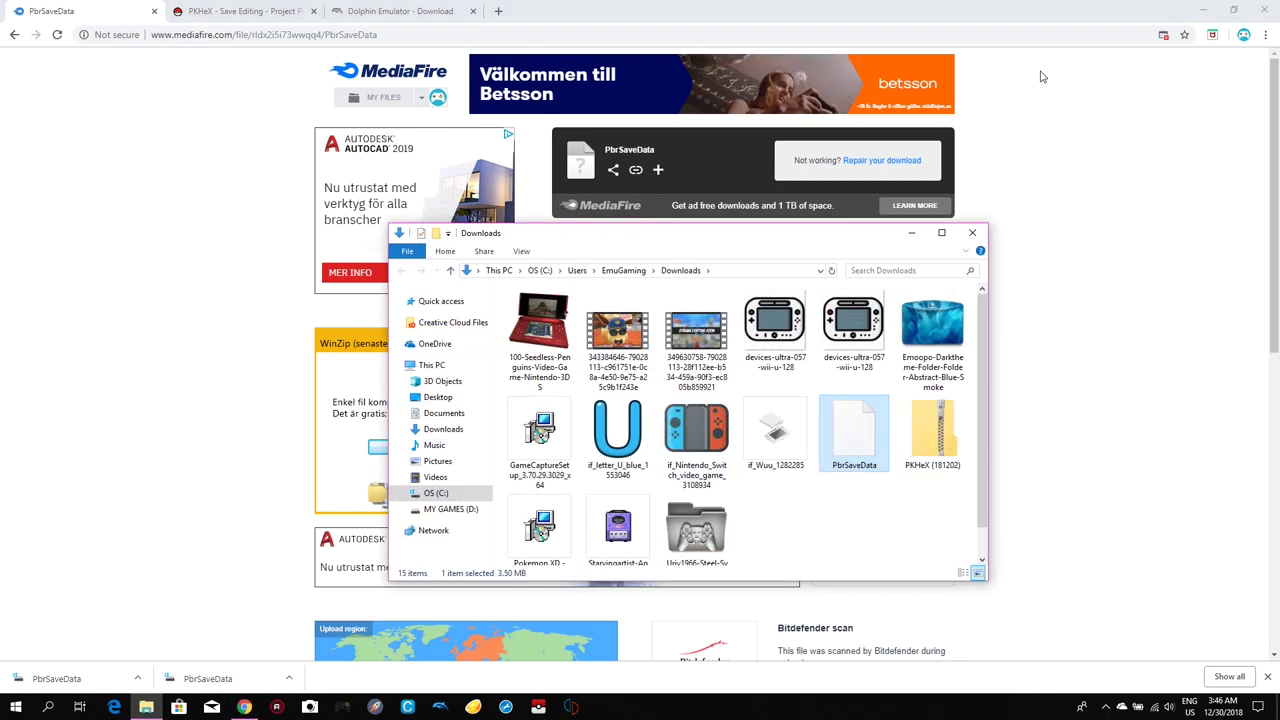
# - Drag PbrSaveData from Downloads onto the desktop, close File Explorer, and refresh the desktop
pyautogui.click(1203, 10)
pyautogui.moveTo(865, 424); pyautogui.dragTo(1210, 70)
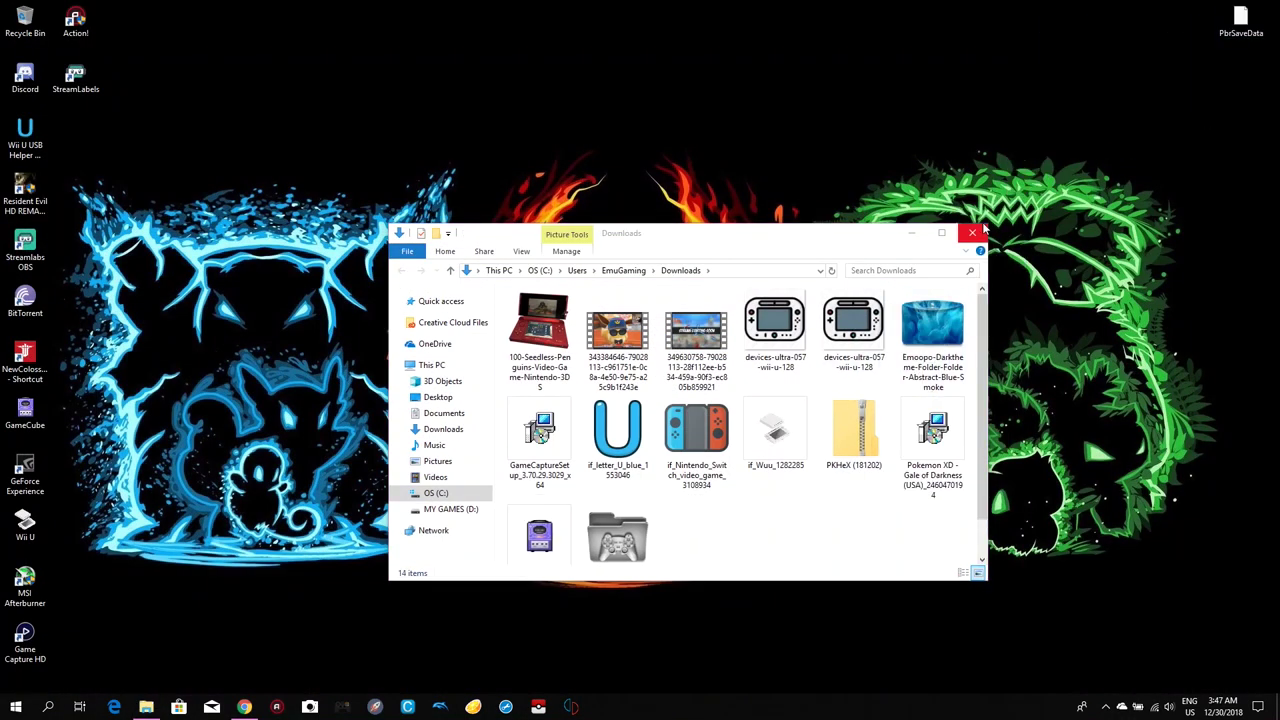
pyautogui.click(972, 233)
pyautogui.rightClick(644, 285)
pyautogui.click(687, 325)
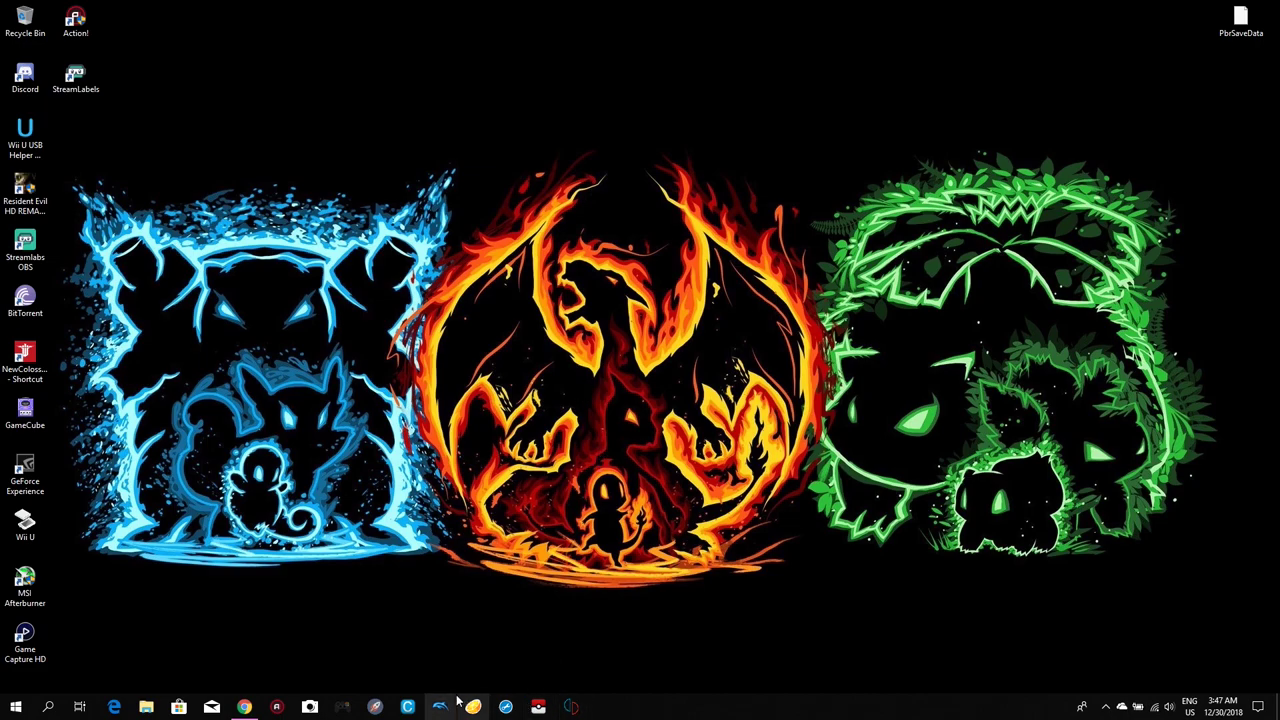
# - Launch PKHeX and load PbrSaveData into it as a Battle Revolution save
pyautogui.click(538, 706)
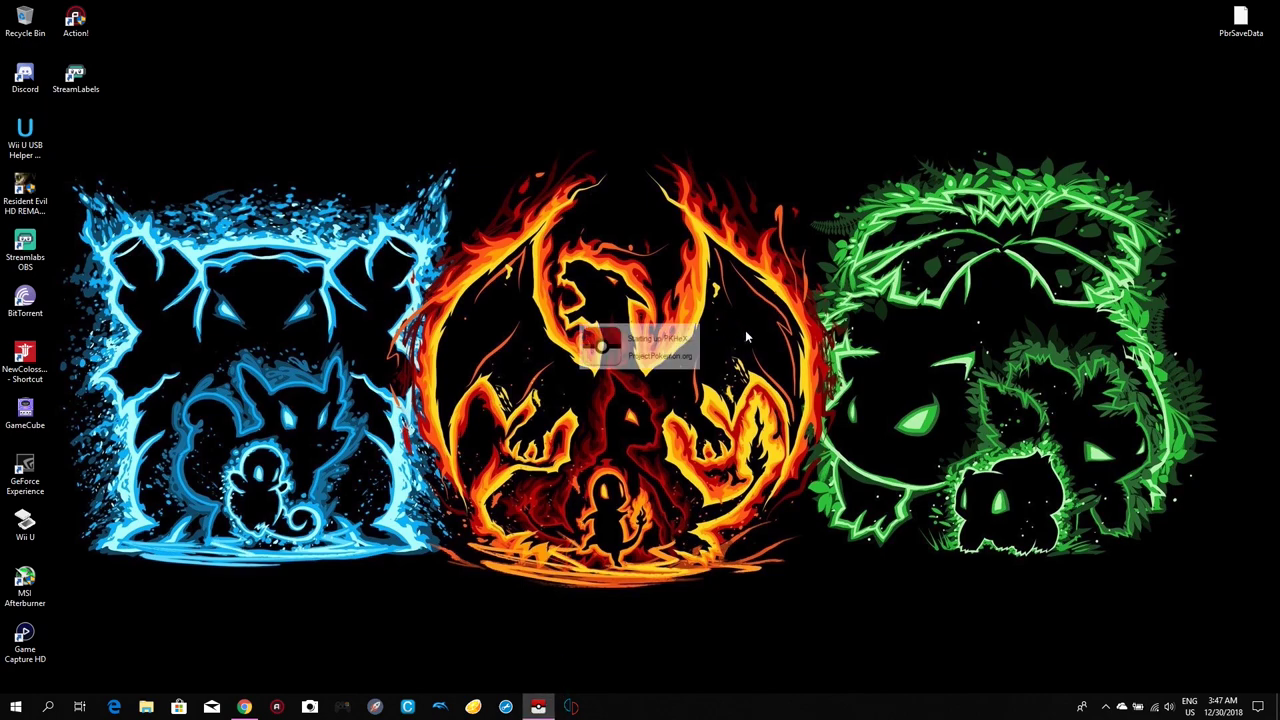
pyautogui.moveTo(688, 222); pyautogui.dragTo(562, 175)
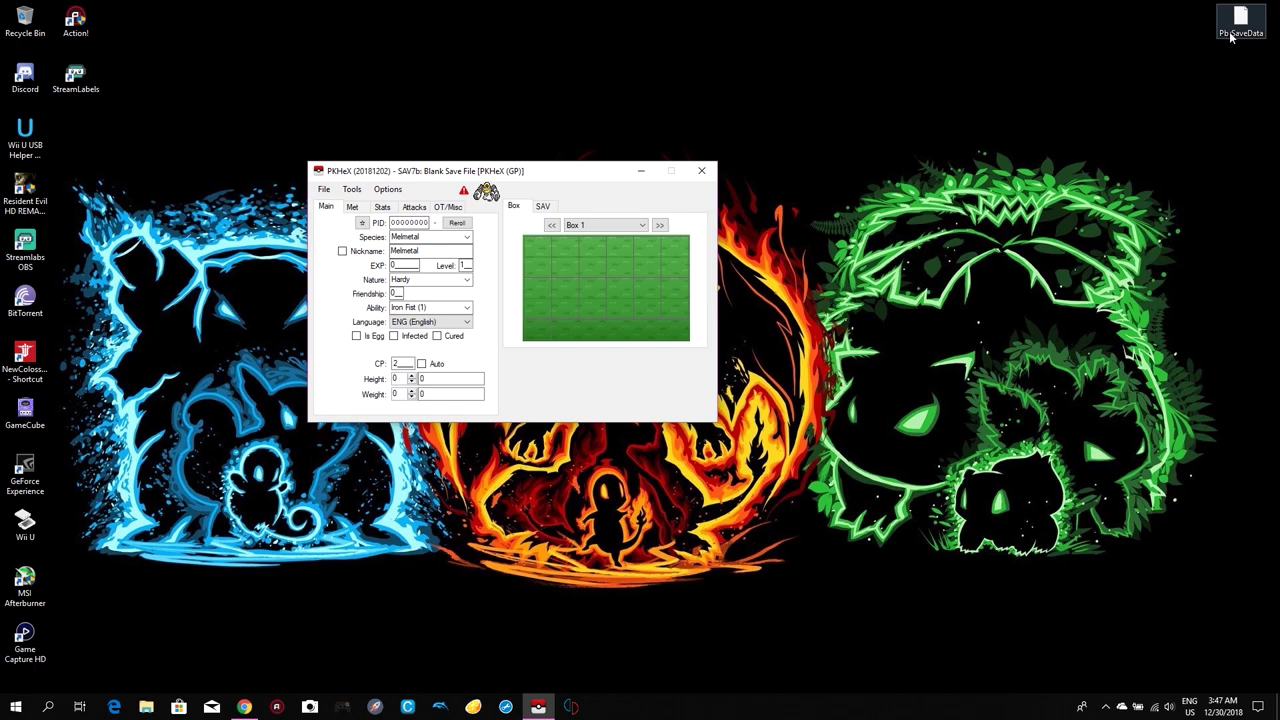
pyautogui.moveTo(1240, 20); pyautogui.dragTo(614, 283)
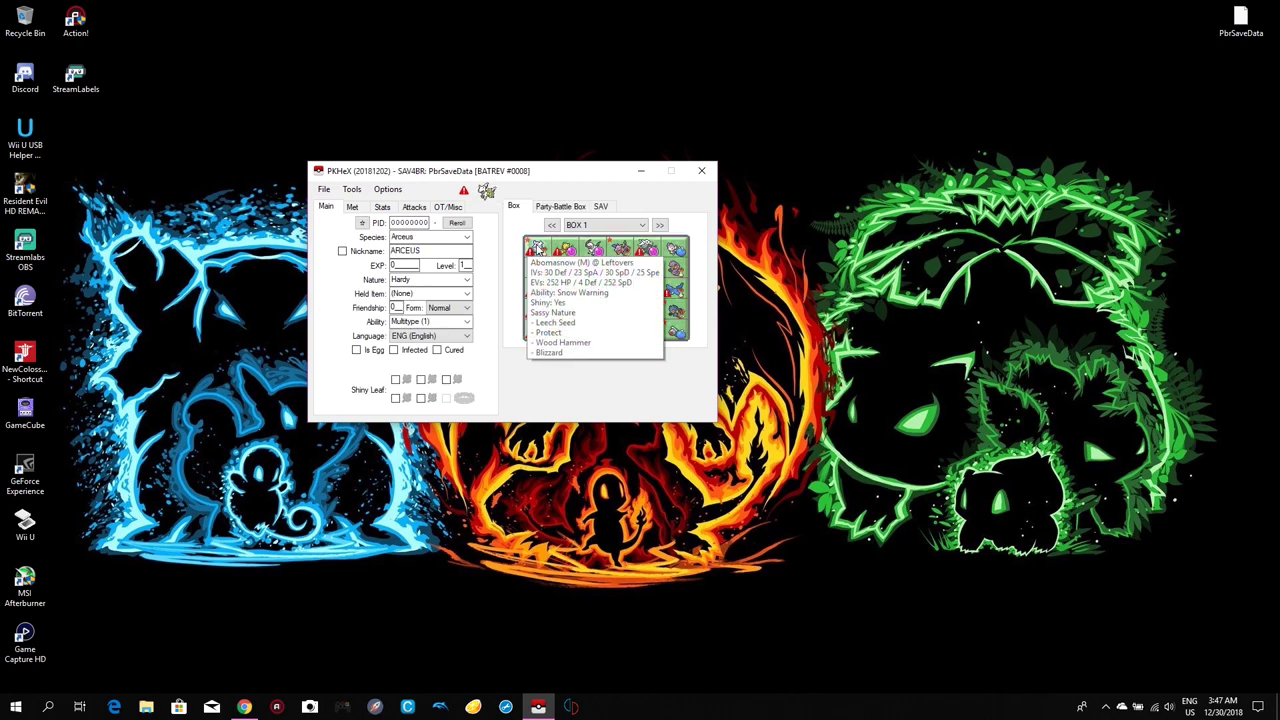
pyautogui.rightClick(534, 247)
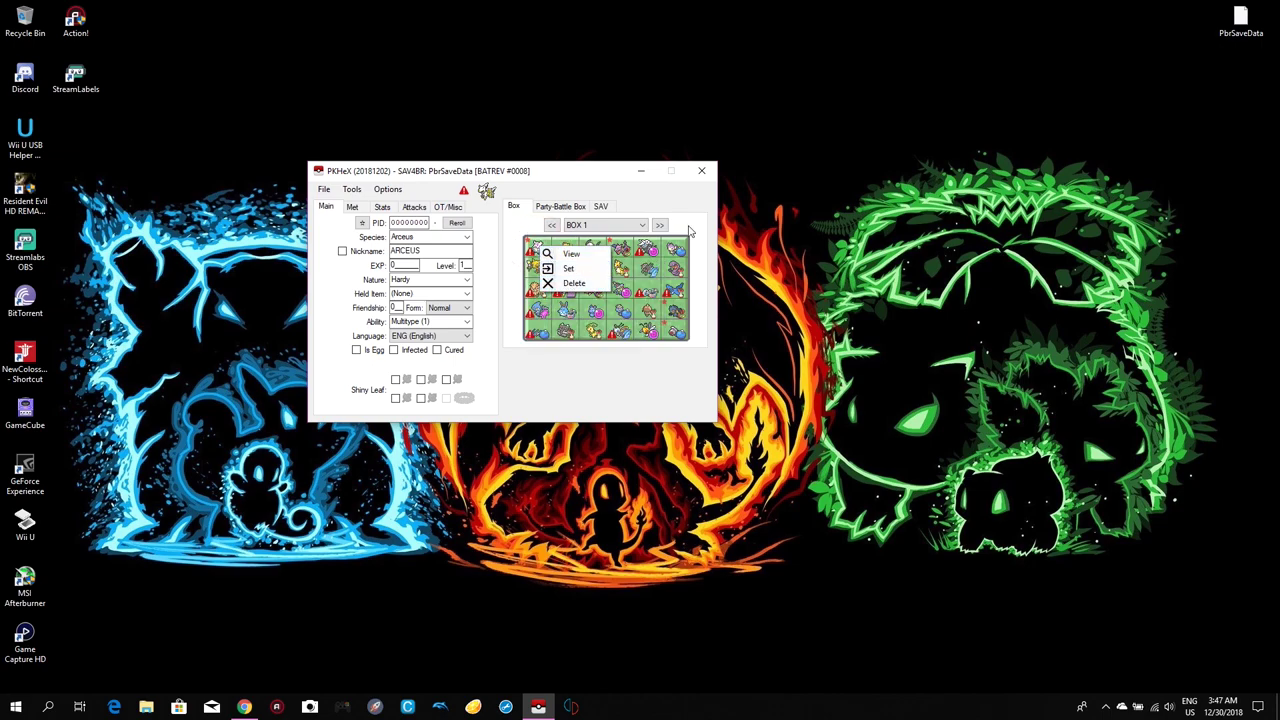
pyautogui.click(570, 284)
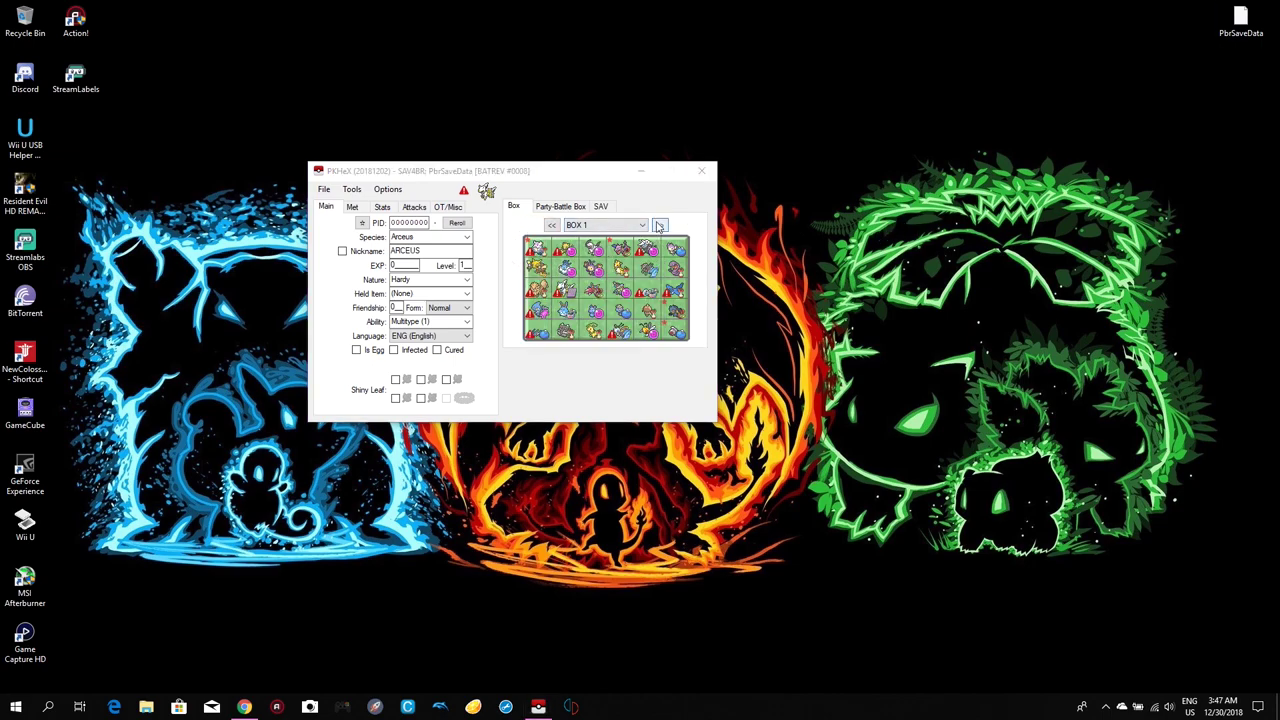
# - Browse forward through the boxes toward BOX 15, then page back to BOX 1
pyautogui.click(660, 226)
pyautogui.doubleClick(660, 226)
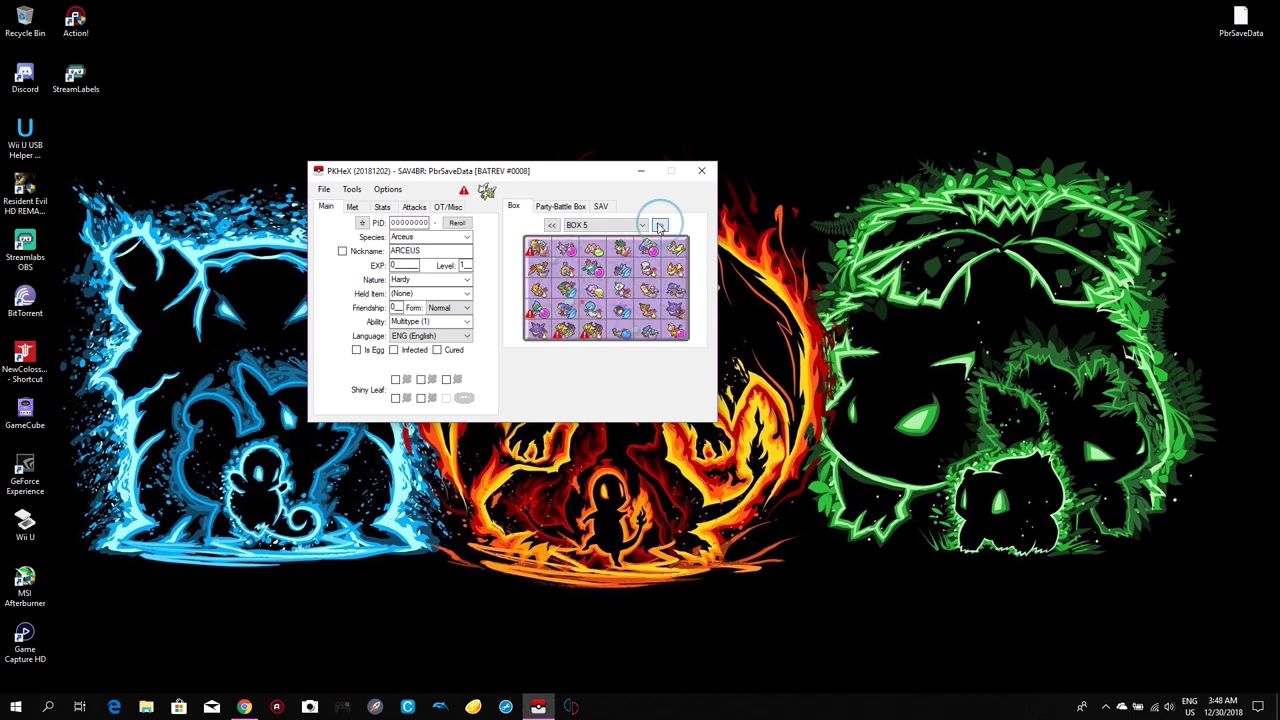
pyautogui.click(552, 225)
pyautogui.doubleClick(552, 225)
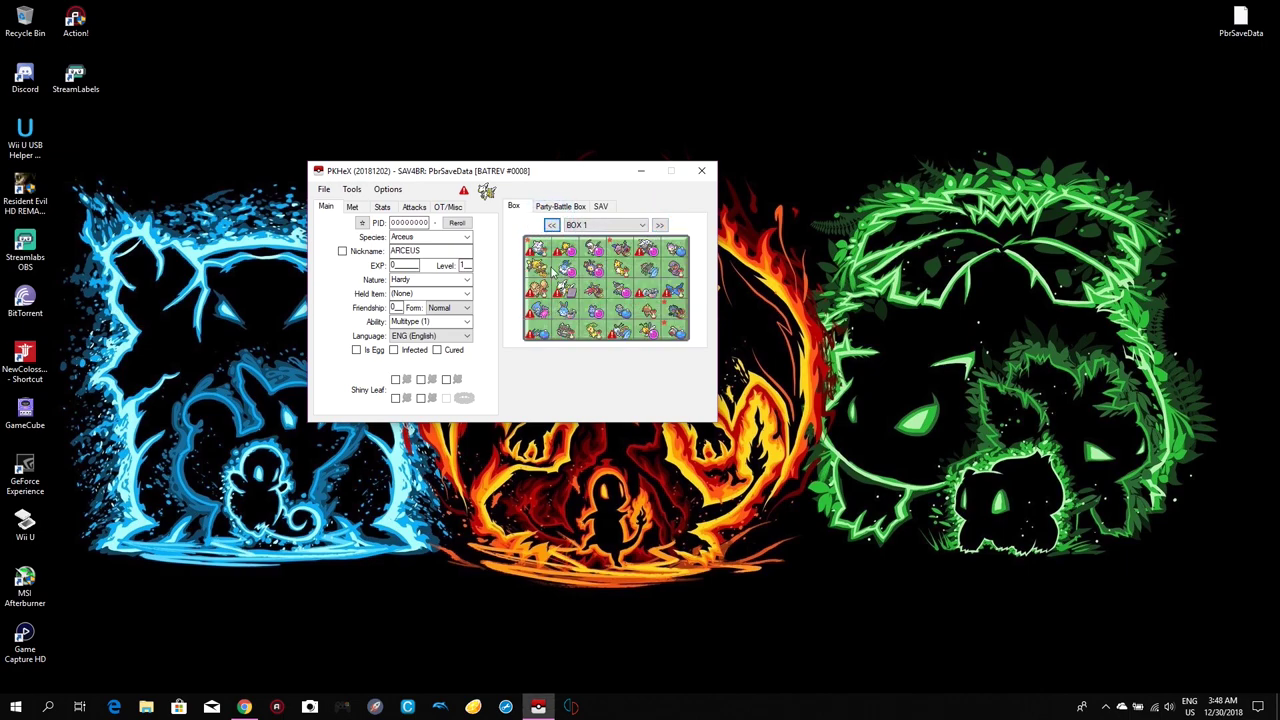
pyautogui.doubleClick(660, 226)
pyautogui.doubleClick(660, 226)
pyautogui.doubleClick(660, 226)
pyautogui.doubleClick(660, 226)
pyautogui.doubleClick(660, 226)
pyautogui.click(660, 226)
pyautogui.doubleClick(660, 226)
pyautogui.click(660, 226)
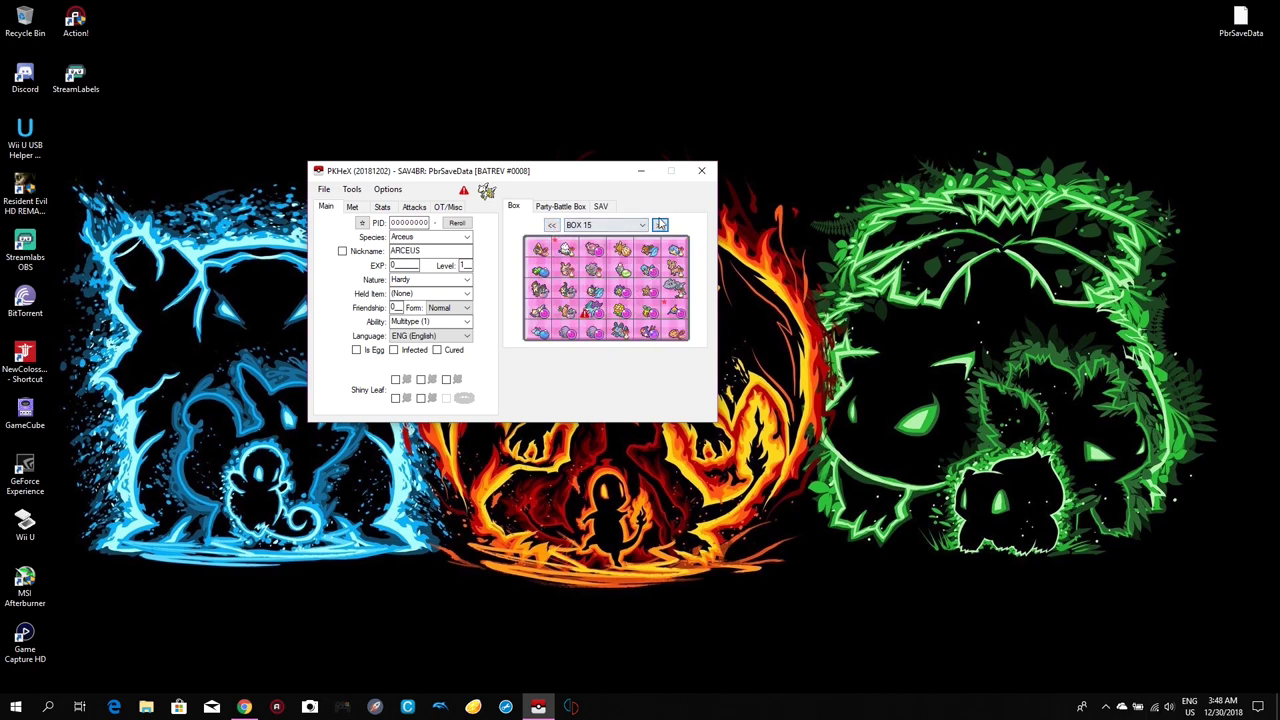
pyautogui.doubleClick(551, 225)
pyautogui.click(551, 225)
pyautogui.doubleClick(551, 225)
pyautogui.click(551, 225)
pyautogui.doubleClick(551, 225)
pyautogui.click(551, 225)
pyautogui.doubleClick(551, 225)
pyautogui.click(551, 225)
pyautogui.click(551, 225)
pyautogui.click(551, 225)
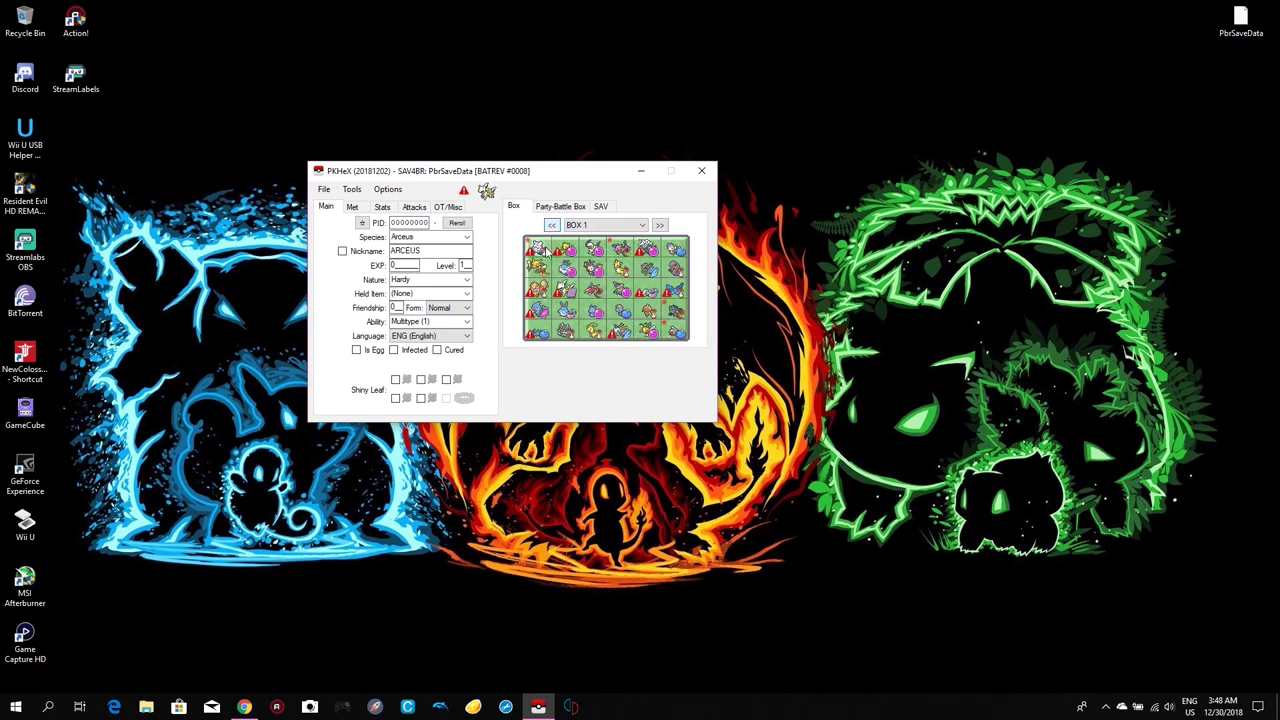
# - Delete the Pokémon from all six top-row slots of BOX 1
pyautogui.moveTo(537, 255)
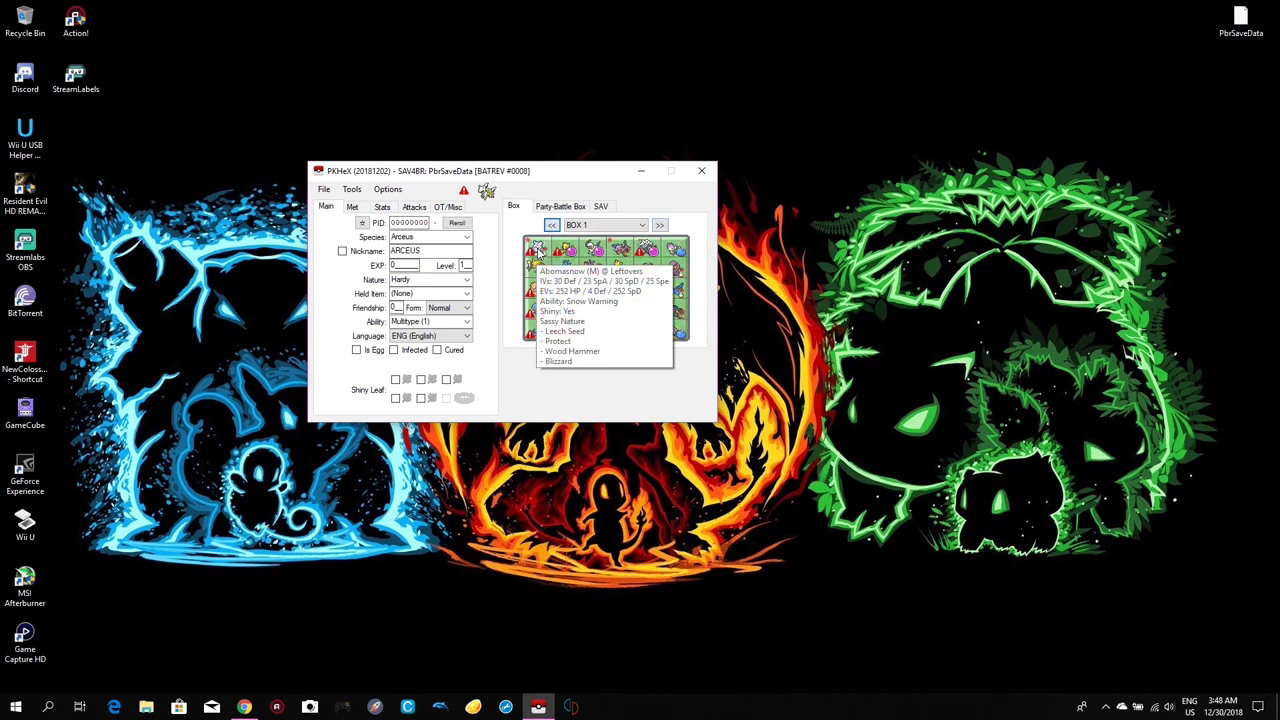
pyautogui.rightClick(538, 255)
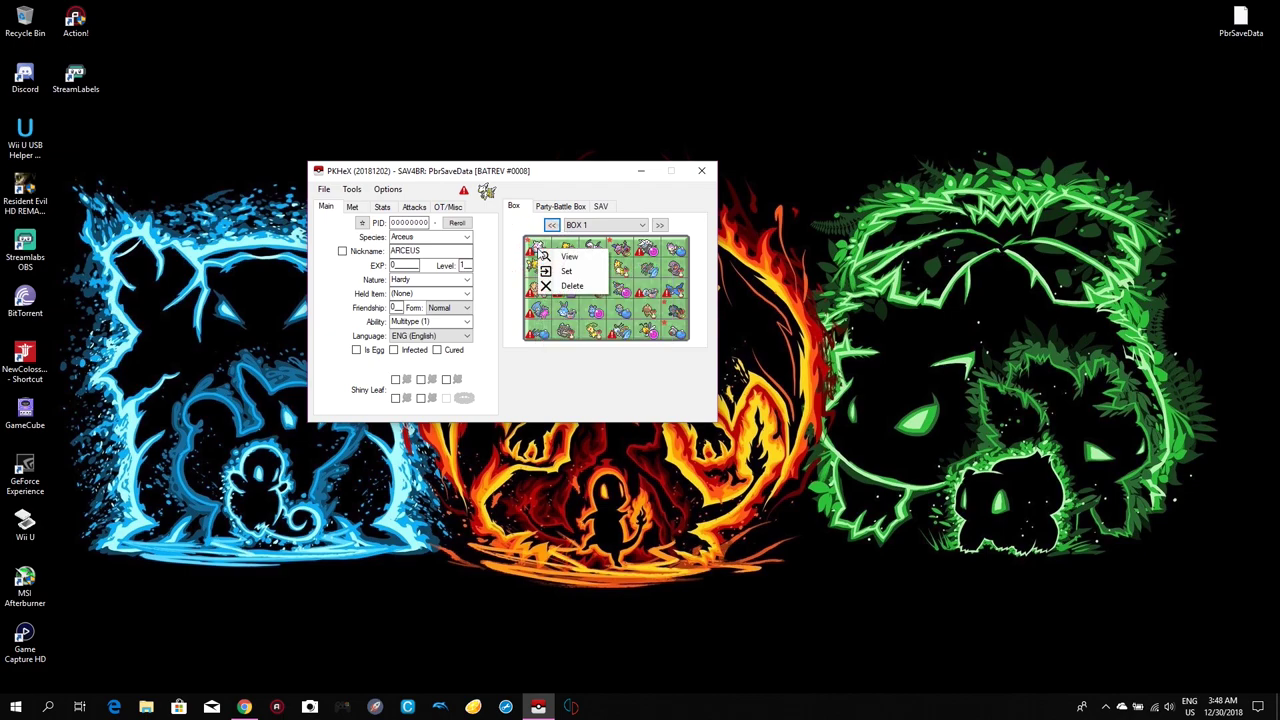
pyautogui.click(576, 287)
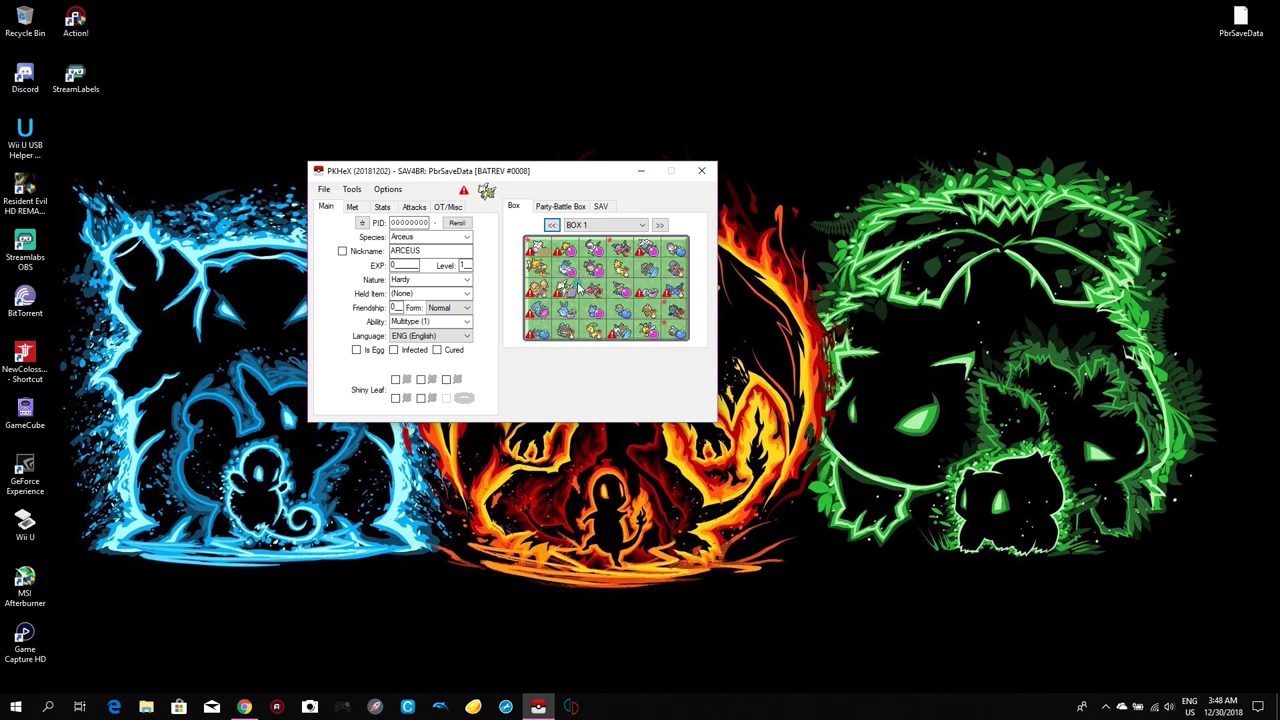
pyautogui.rightClick(566, 243)
pyautogui.click(592, 280)
pyautogui.rightClick(596, 243)
pyautogui.click(615, 281)
pyautogui.rightClick(622, 245)
pyautogui.click(645, 284)
pyautogui.rightClick(649, 245)
pyautogui.click(661, 285)
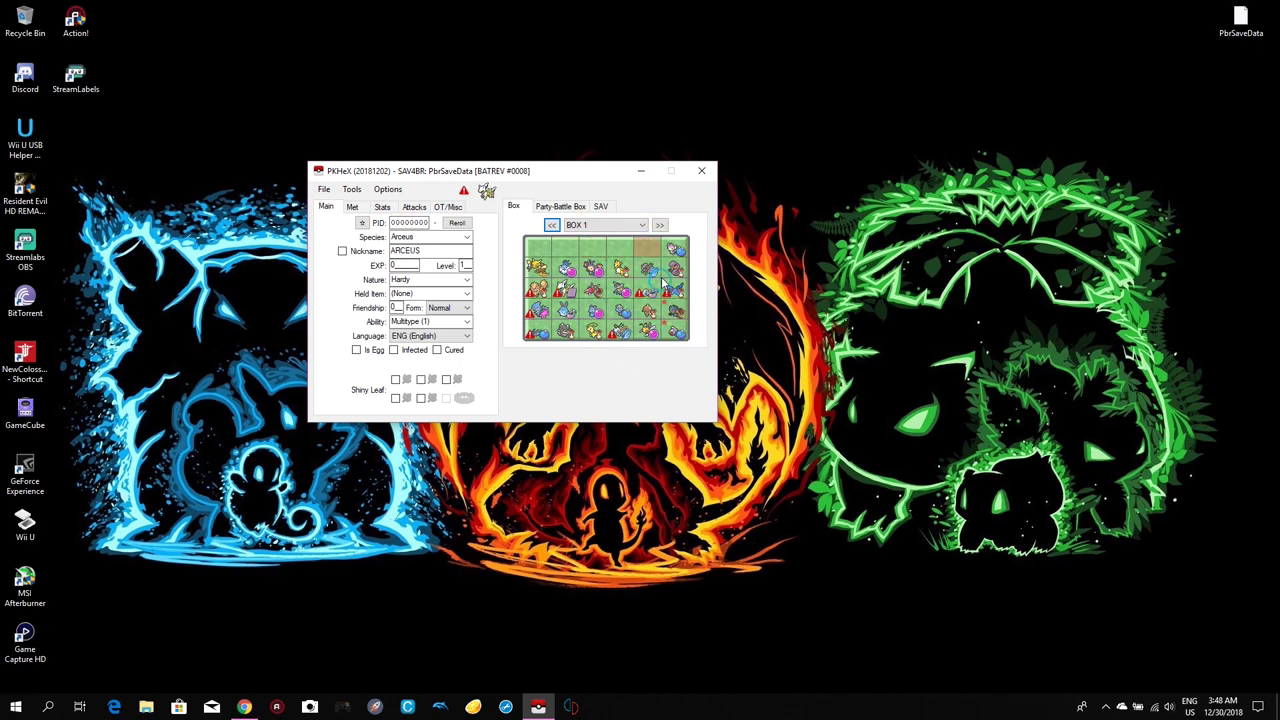
pyautogui.rightClick(675, 246)
pyautogui.click(700, 280)
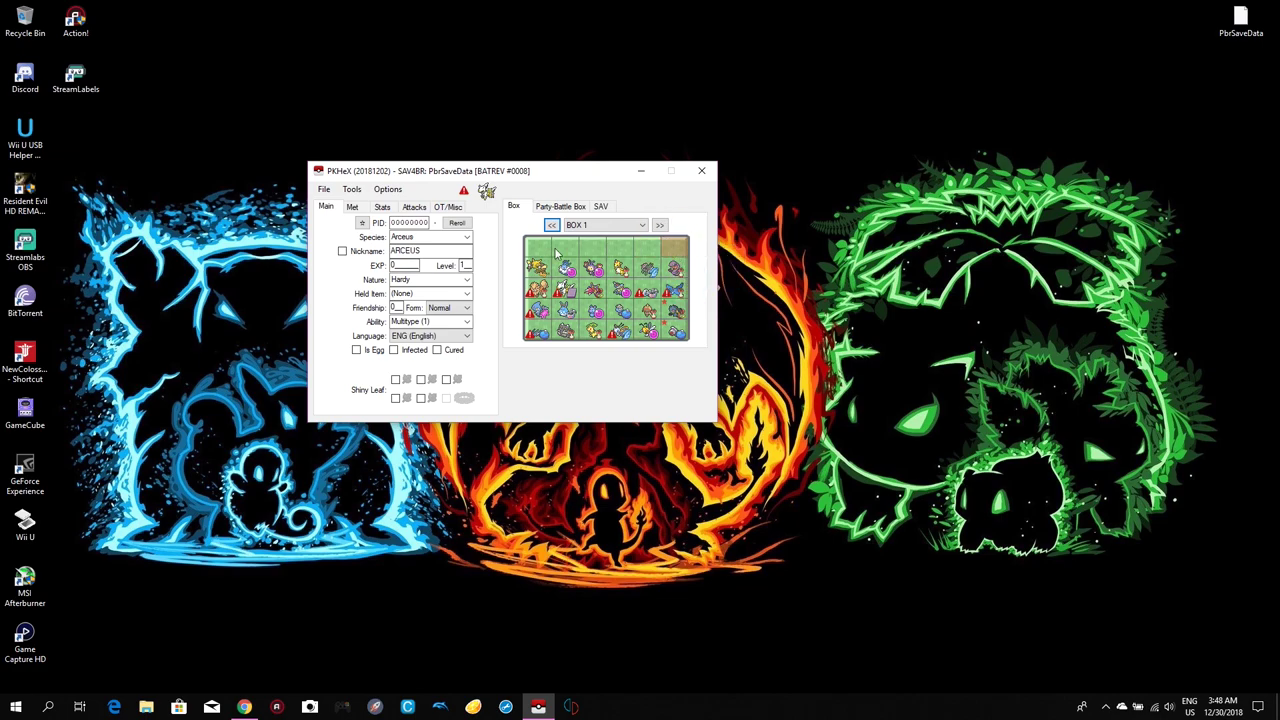
# - Change the species from Arceus to Articuno, check its legality, and set it into BOX 1 slot 1
pyautogui.doubleClick(468, 238)
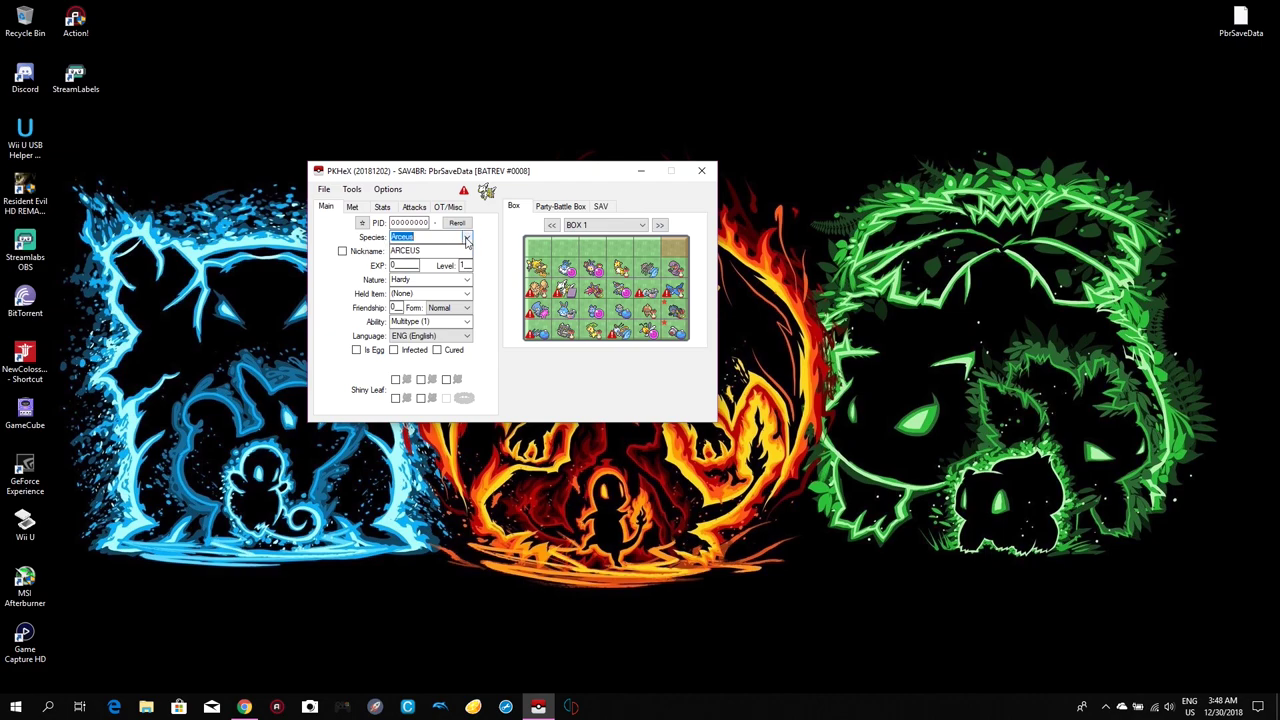
pyautogui.click(467, 239)
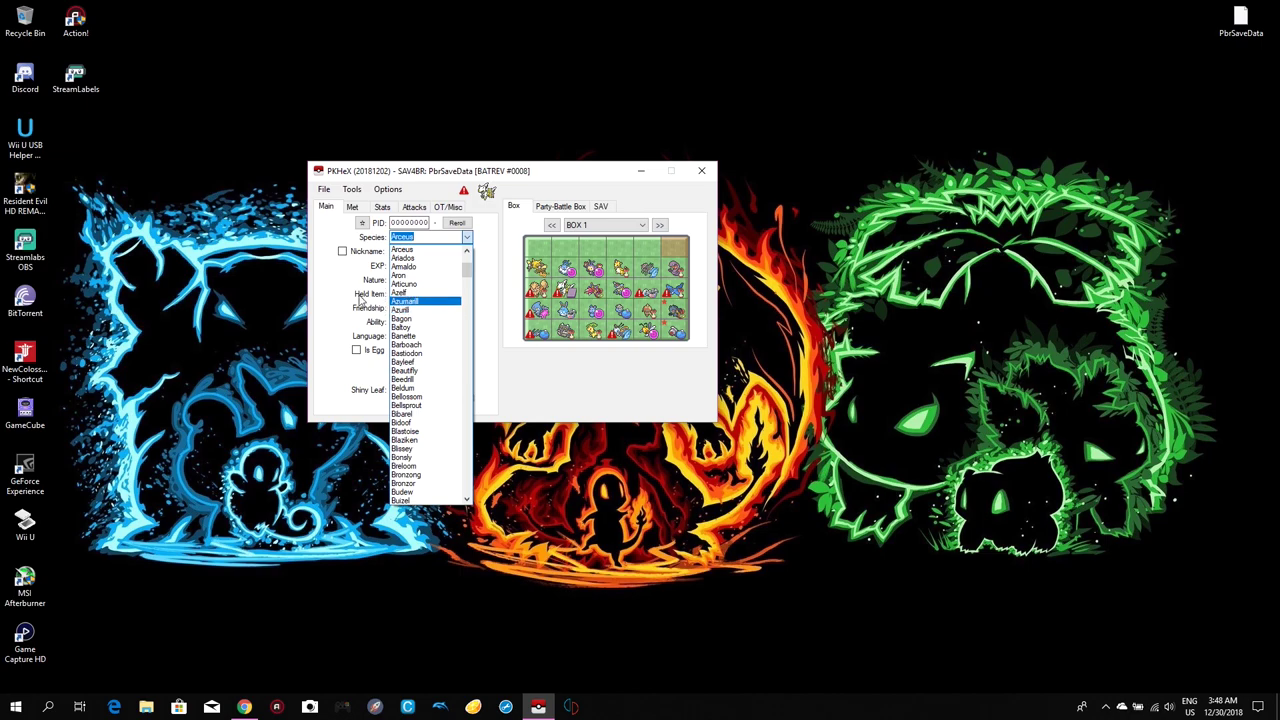
pyautogui.click(338, 303)
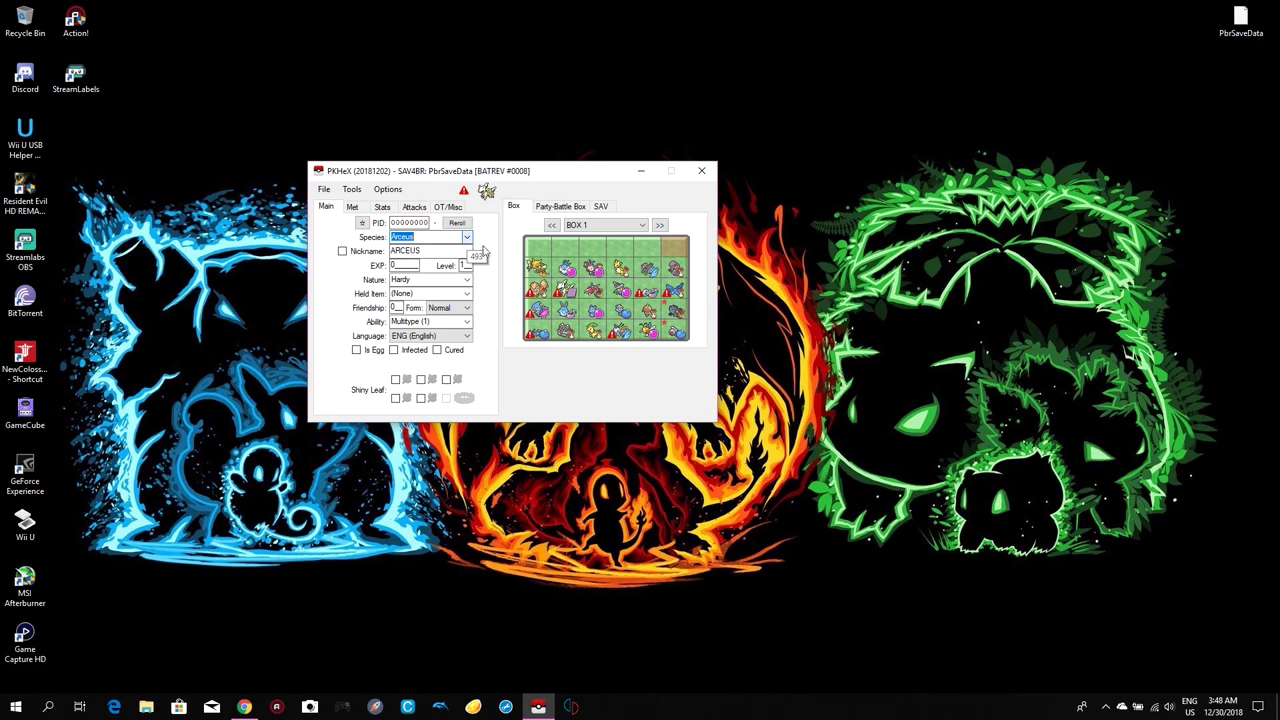
pyautogui.click(466, 238)
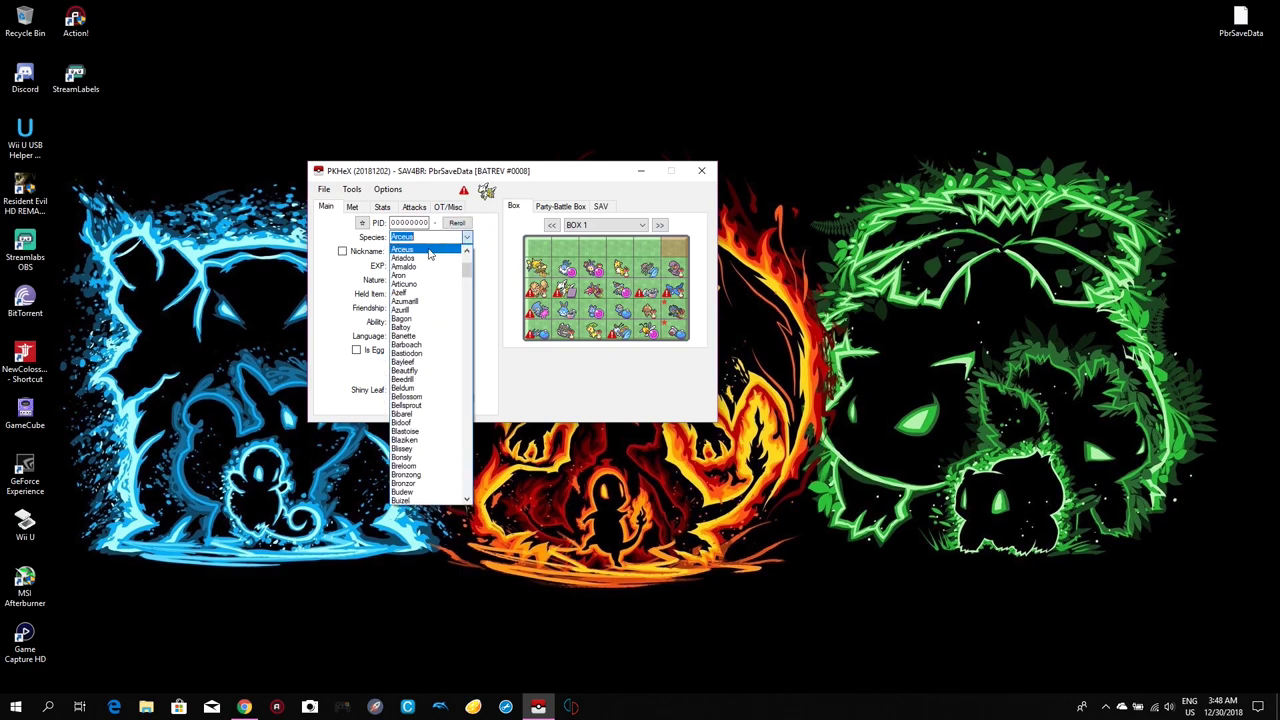
pyautogui.click(427, 285)
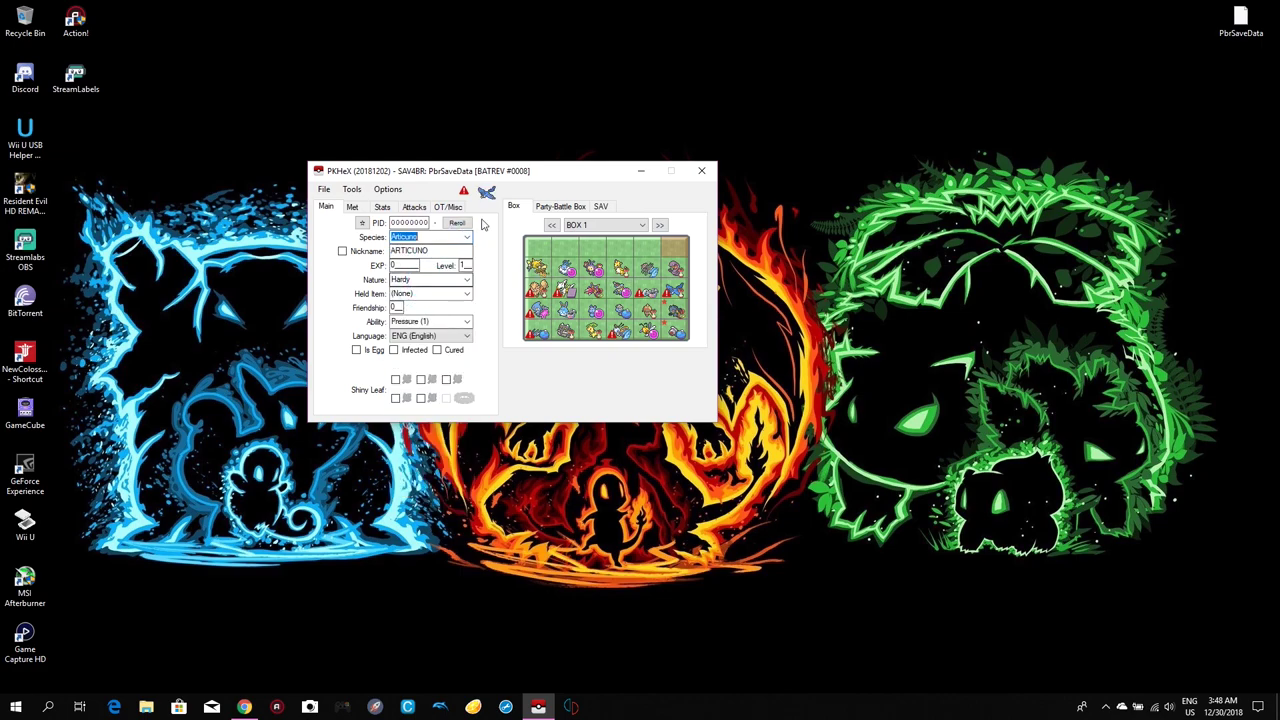
pyautogui.click(465, 192)
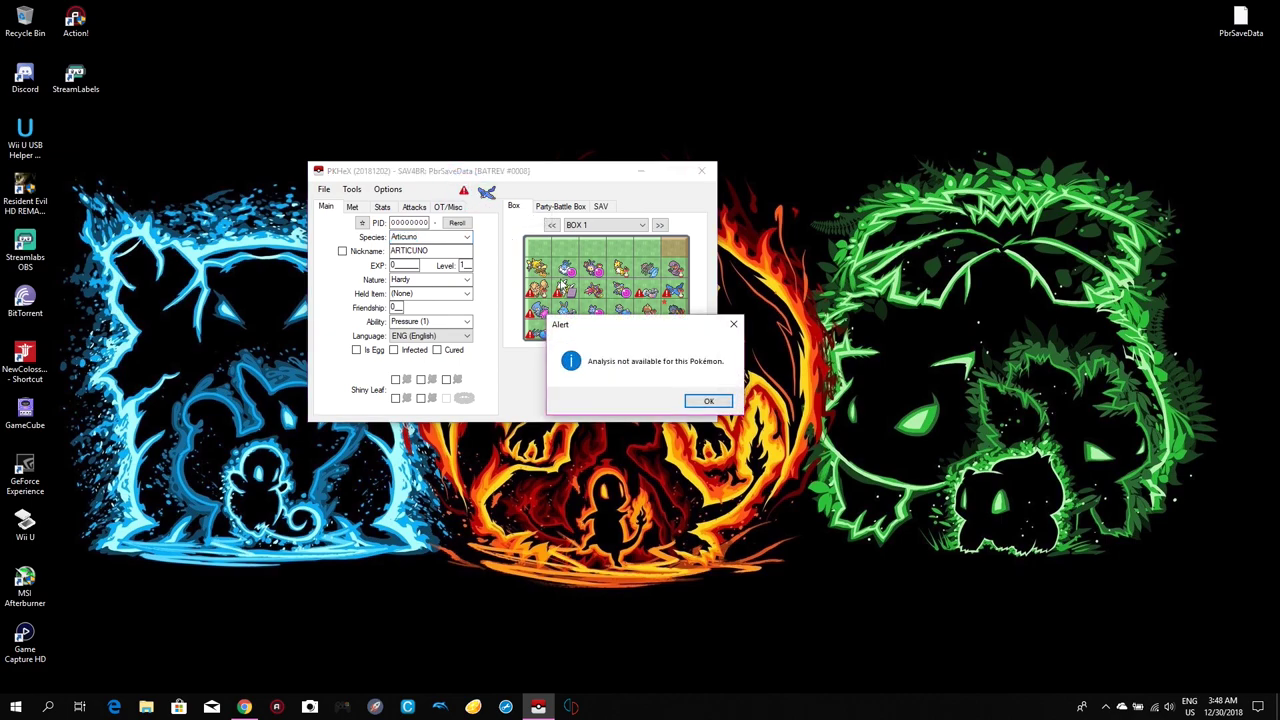
pyautogui.click(709, 406)
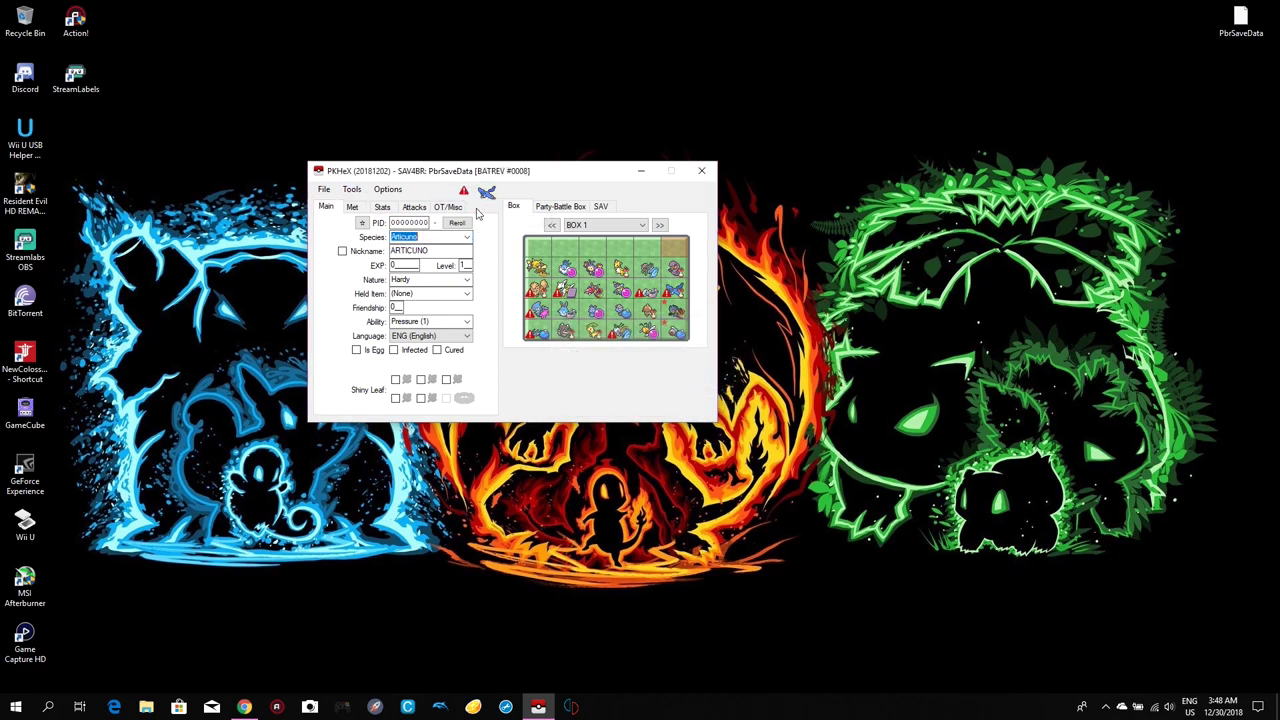
pyautogui.rightClick(538, 250)
pyautogui.click(556, 260)
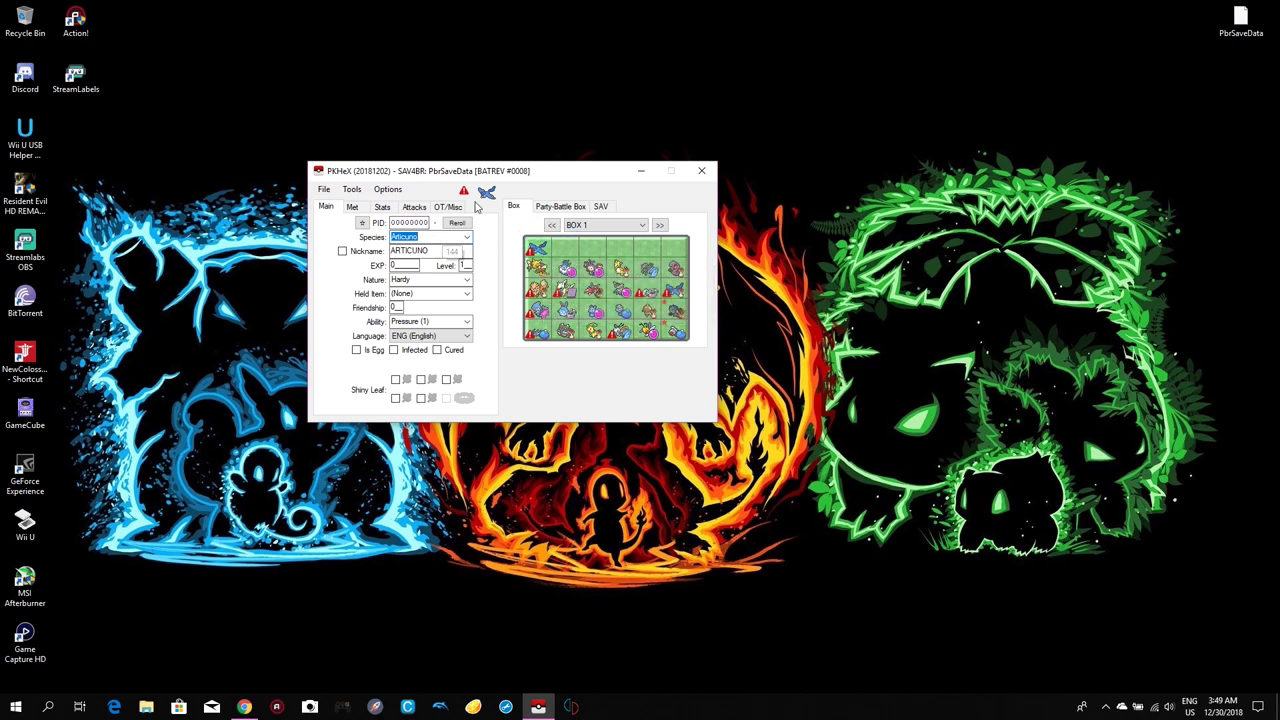
# - Reroll the Articuno's PID to 0148E544 and replace the nickname ARTICUNO with WOW
pyautogui.click(362, 224)
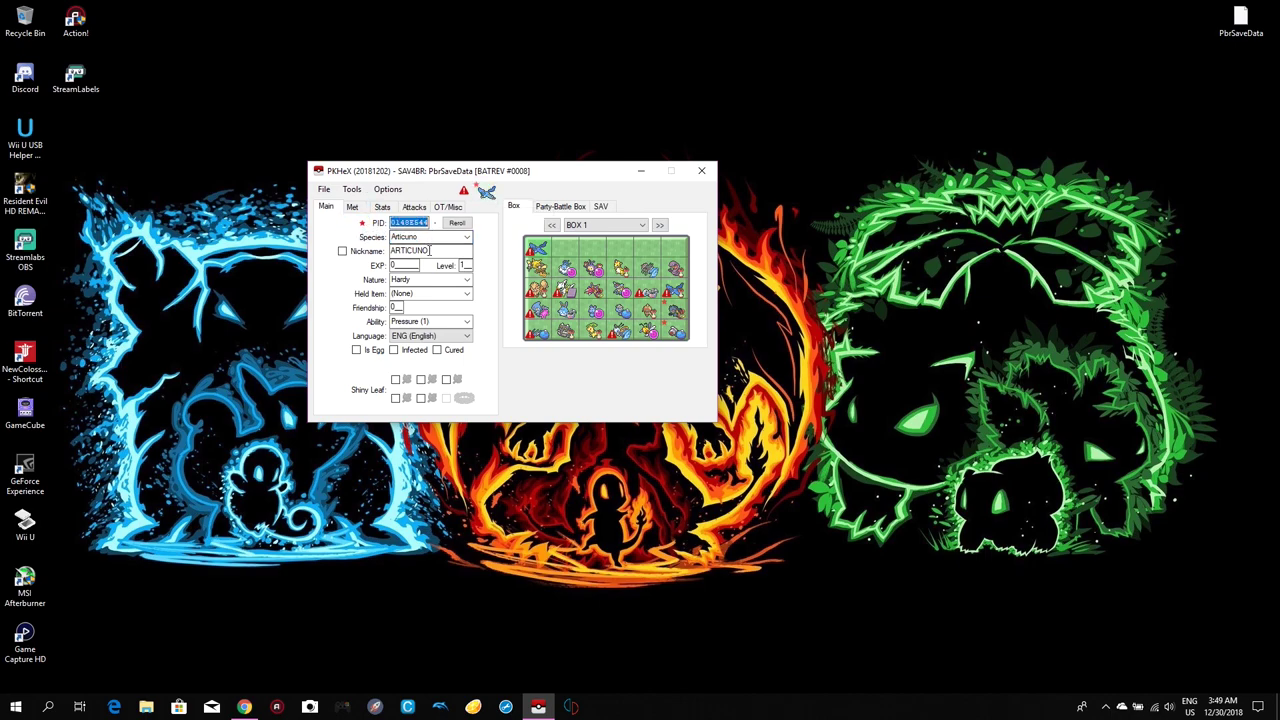
pyautogui.click(342, 253)
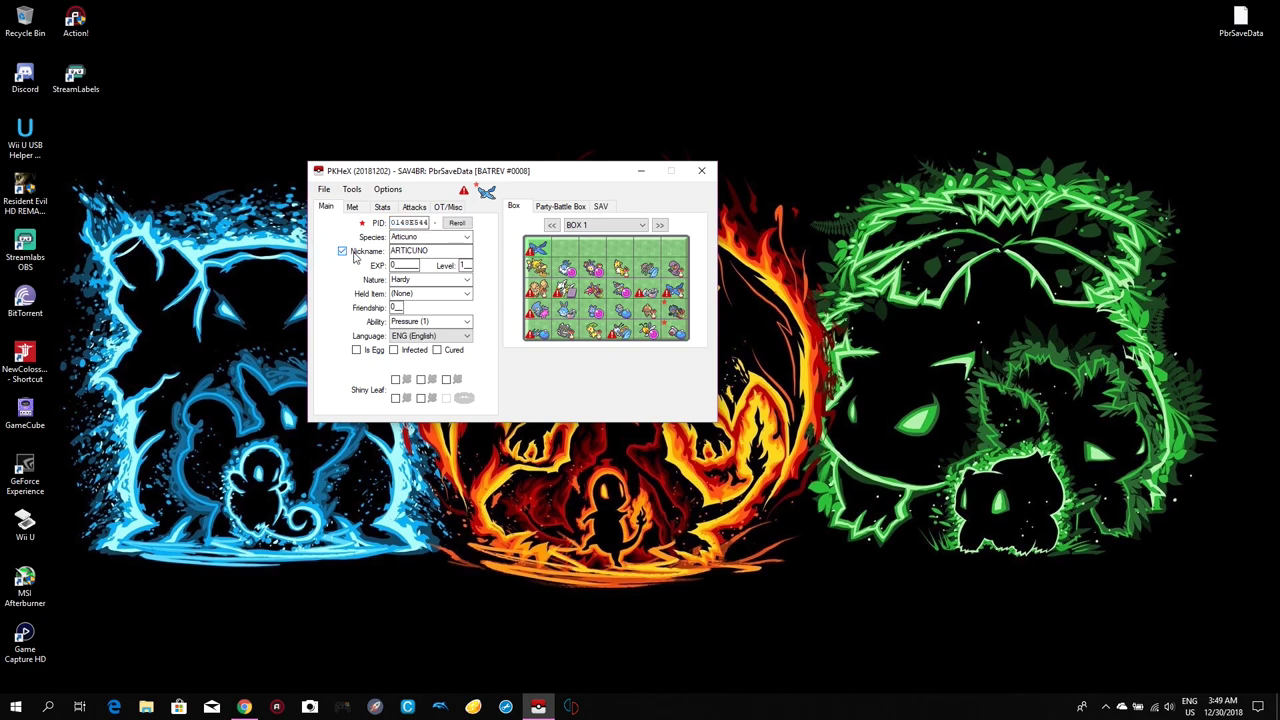
pyautogui.doubleClick(437, 252)
pyautogui.write('WOW')
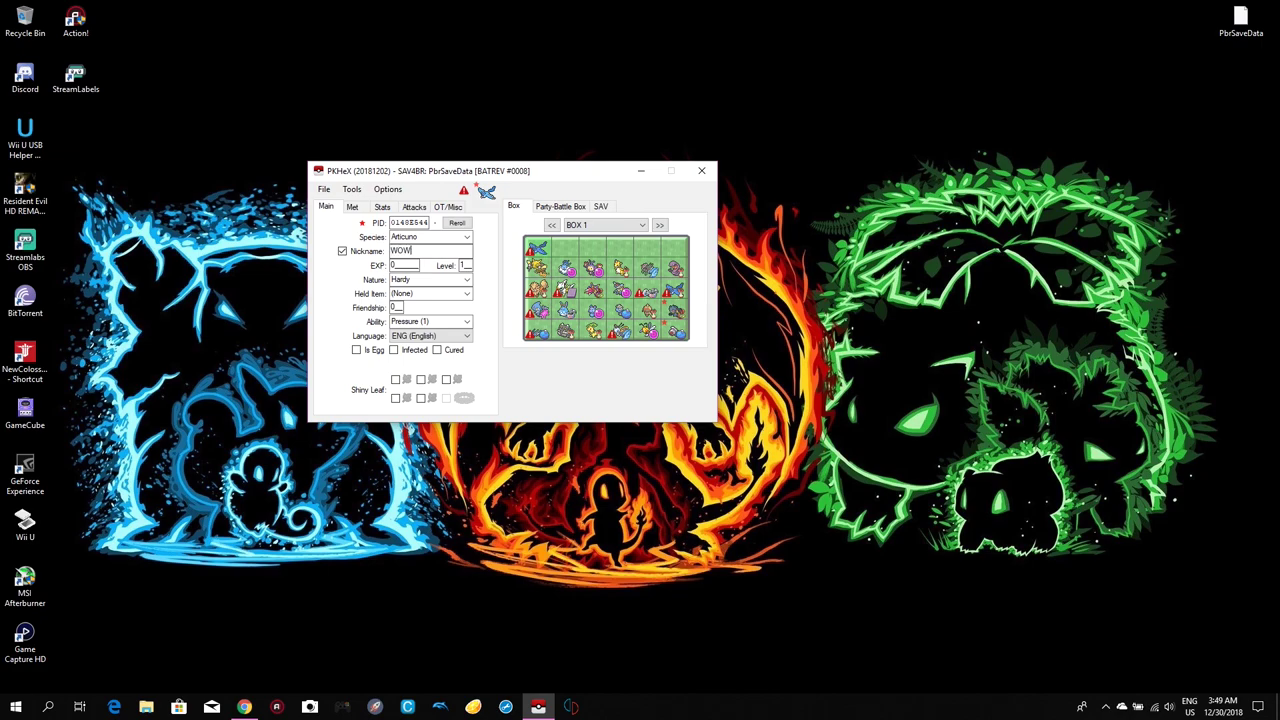